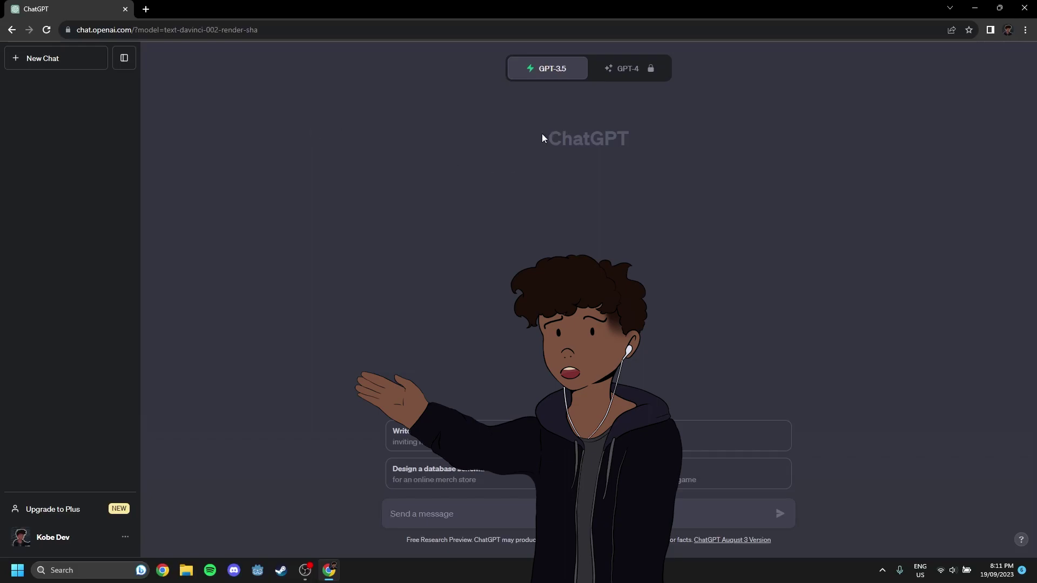
- Send 'snake' as the first message in a new ChatGPT chat
left_click_drag(542, 133, 684, 133)
left_click(684, 133)
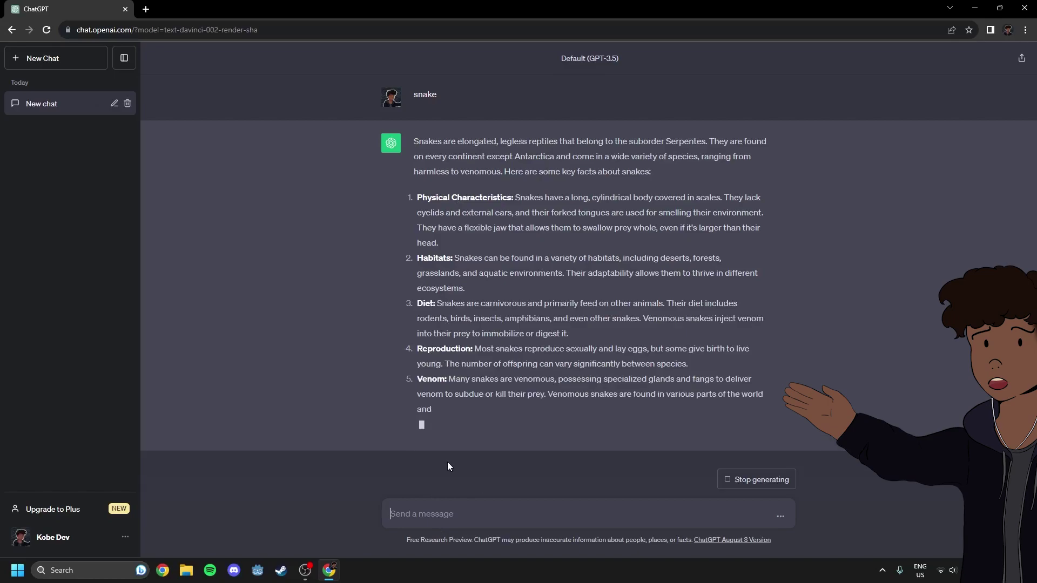
type("can ")
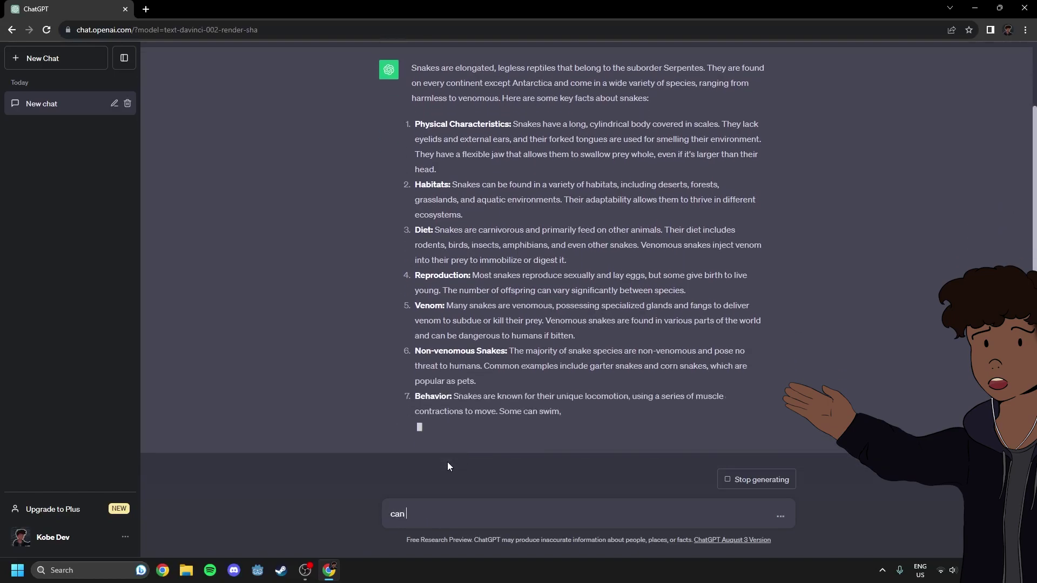
type("you code a ")
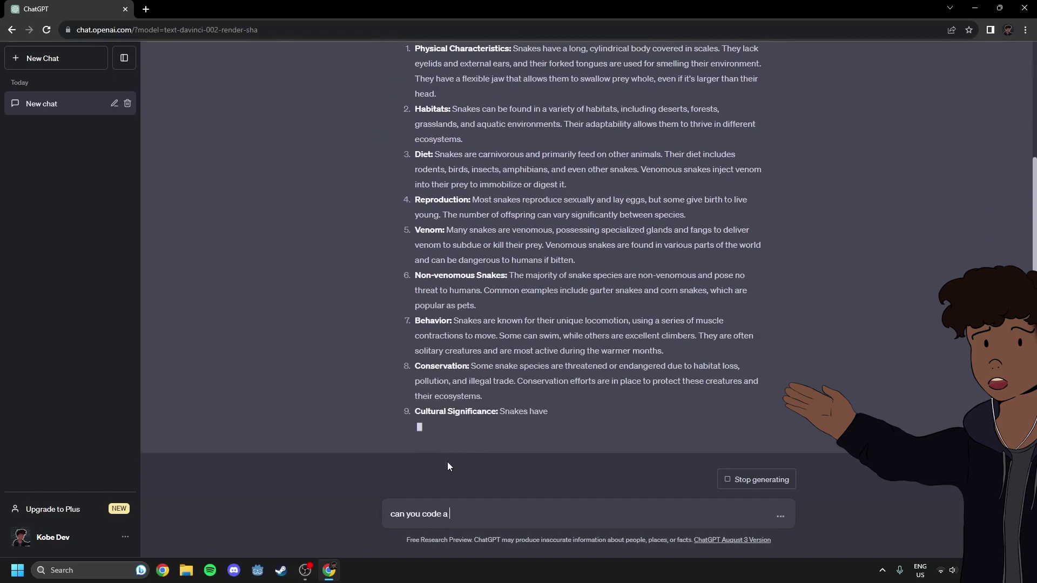
type("snake game in ")
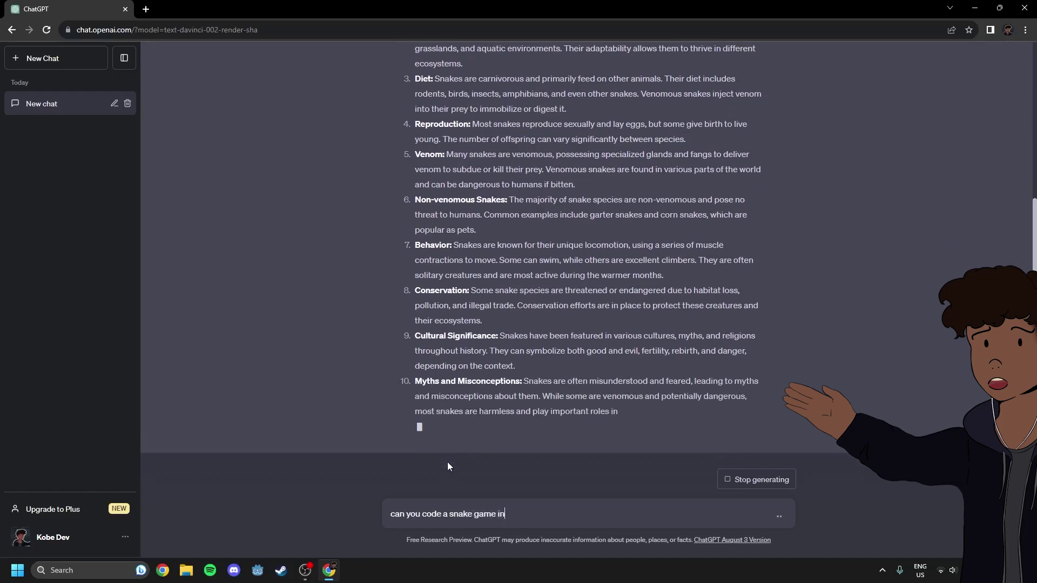
type("pygame")
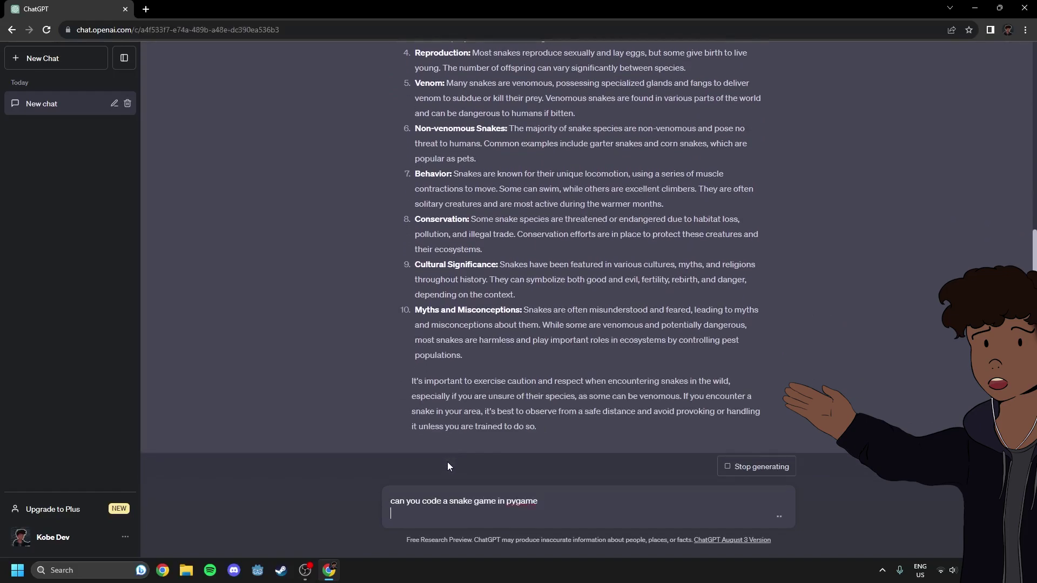
- Ask ChatGPT 'can you code a snake game in pygame'
key("Return")
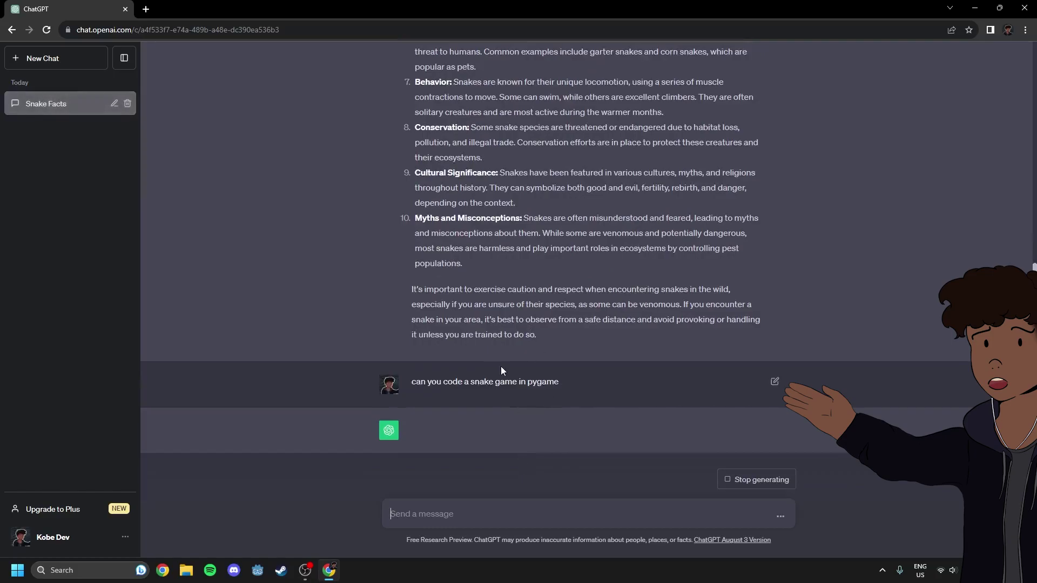
scroll(607, 377, "up", 10)
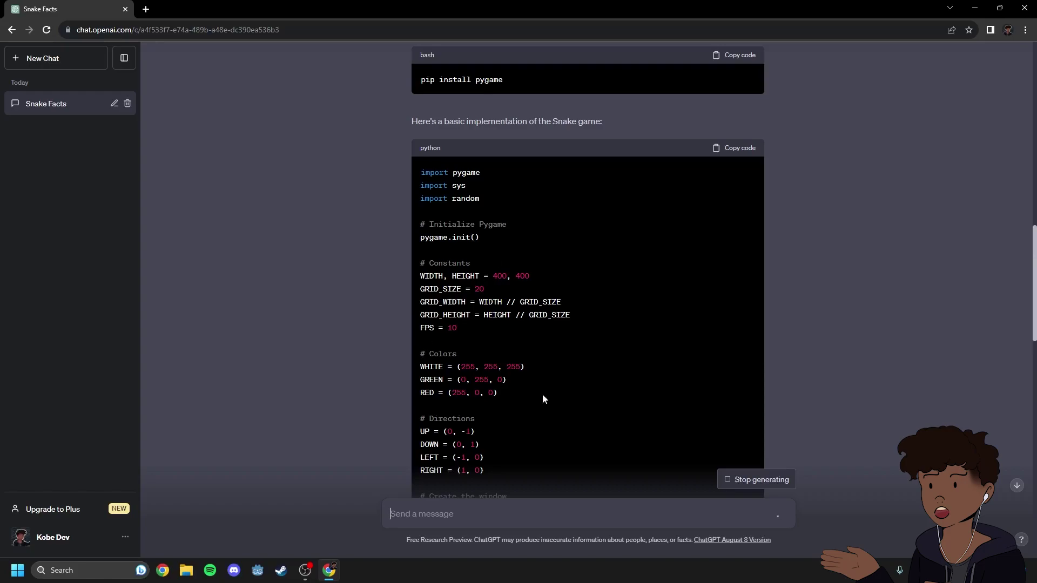
scroll(544, 382, "up", 10)
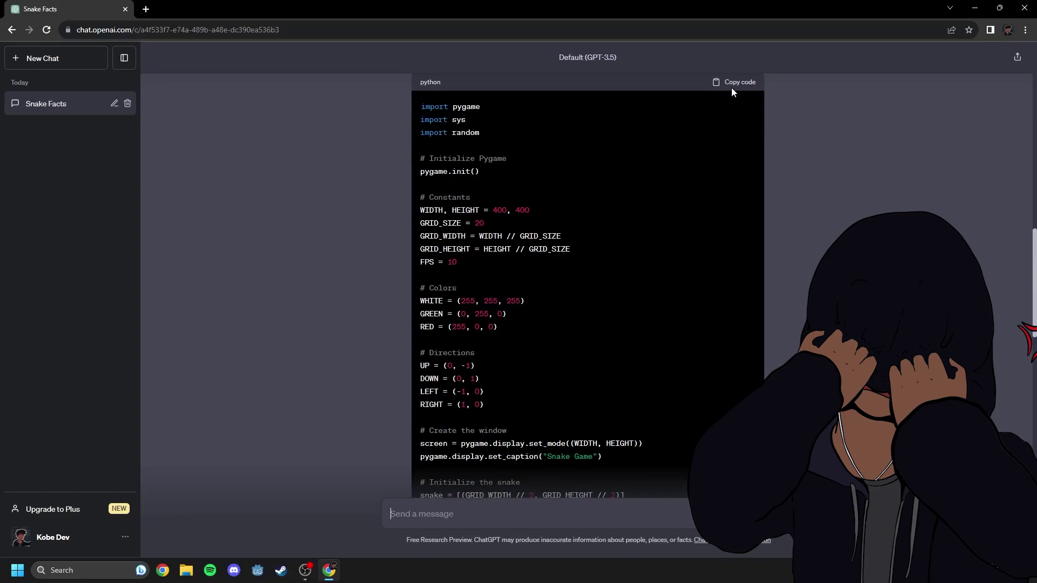
- Paste the copied Snake code into a maximized IDLE editor and run it as prfufhur.py
left_click(732, 87)
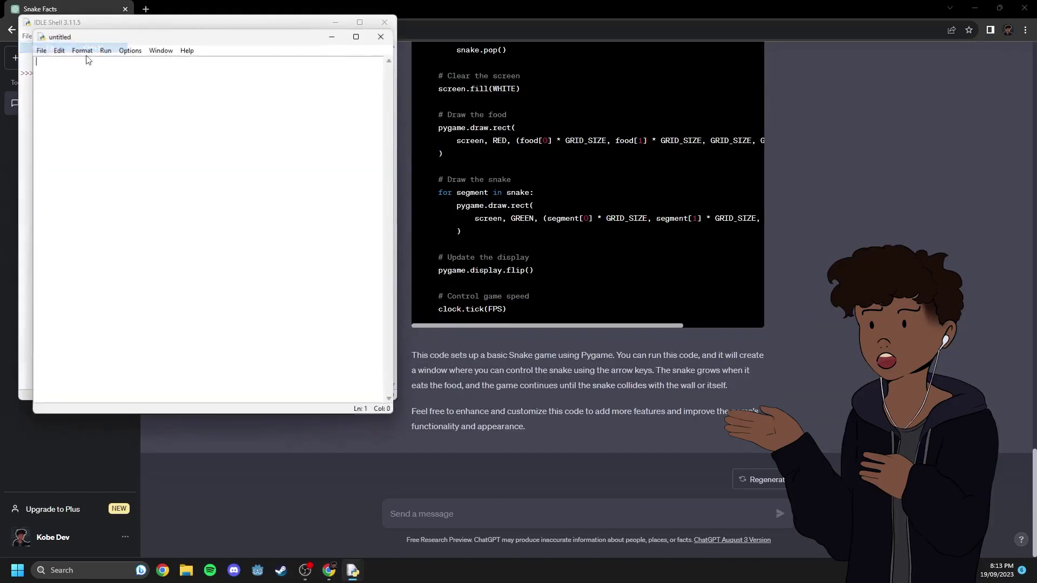
left_click_drag(268, 36, 503, 76)
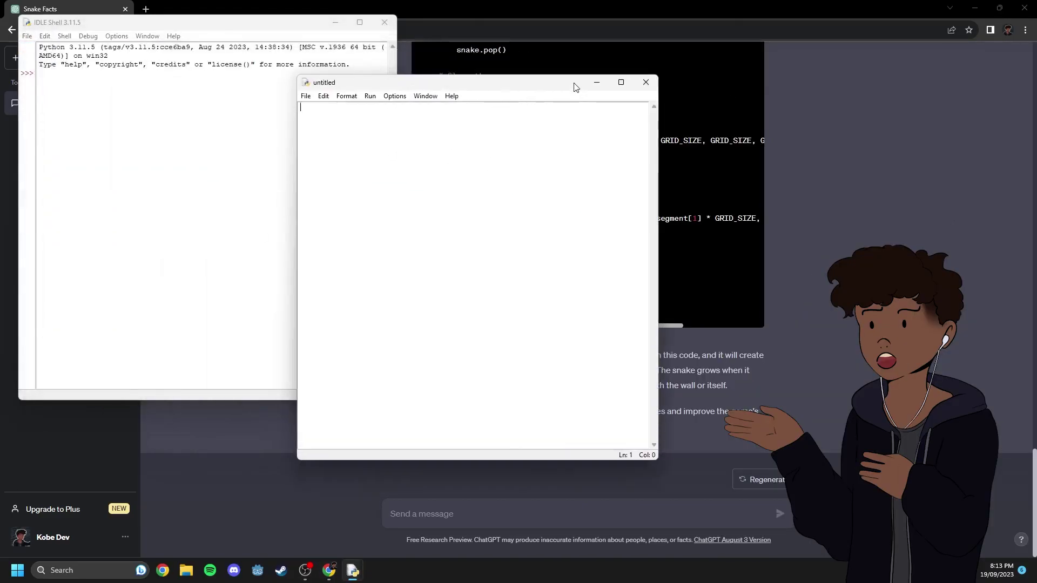
left_click(623, 84)
key("ctrl+v")
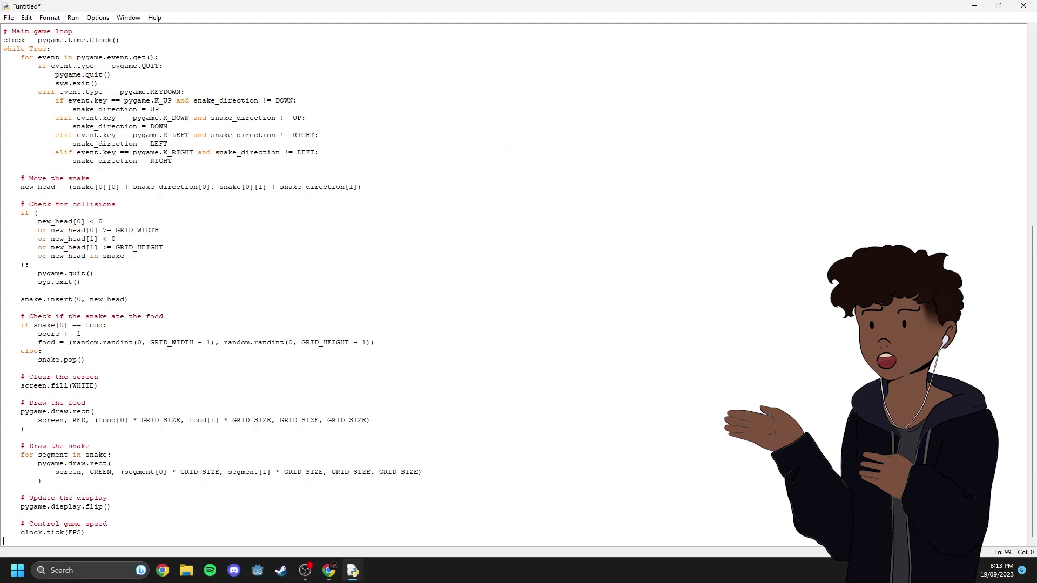
key("F5")
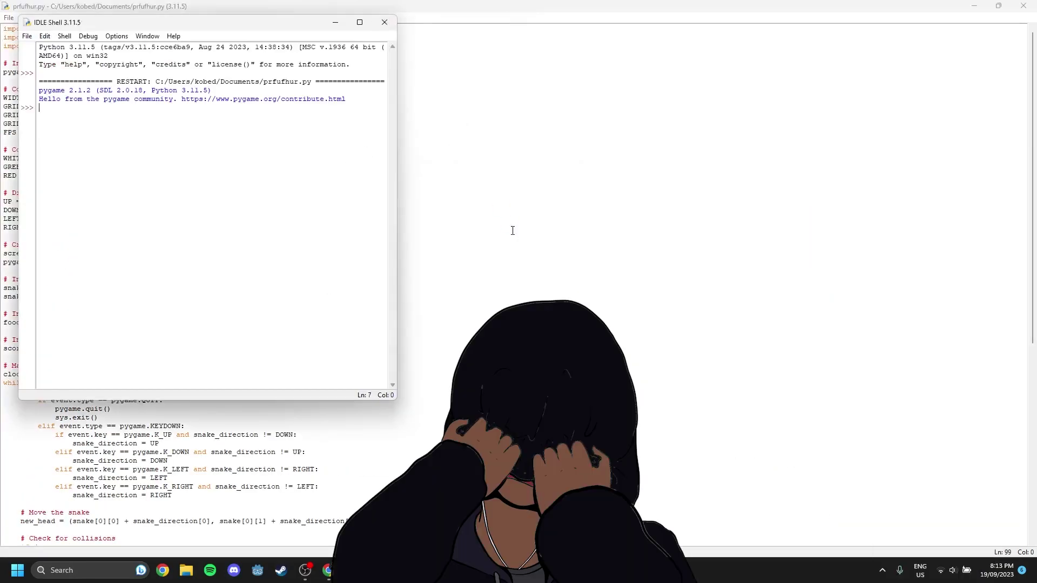
- Rerun the module, close the shell, and switch back to ChatGPT
left_click(512, 232)
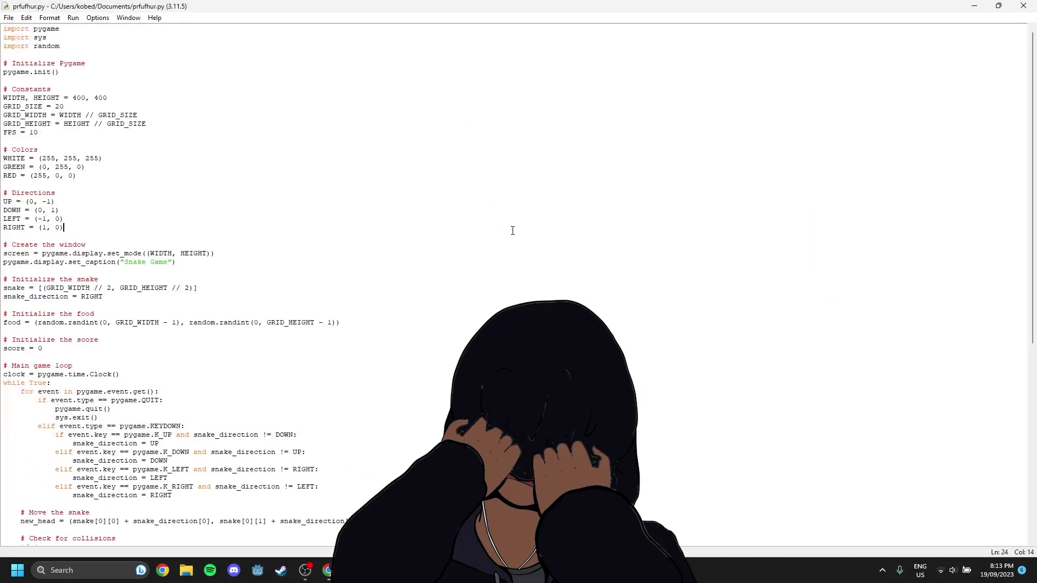
left_click(72, 18)
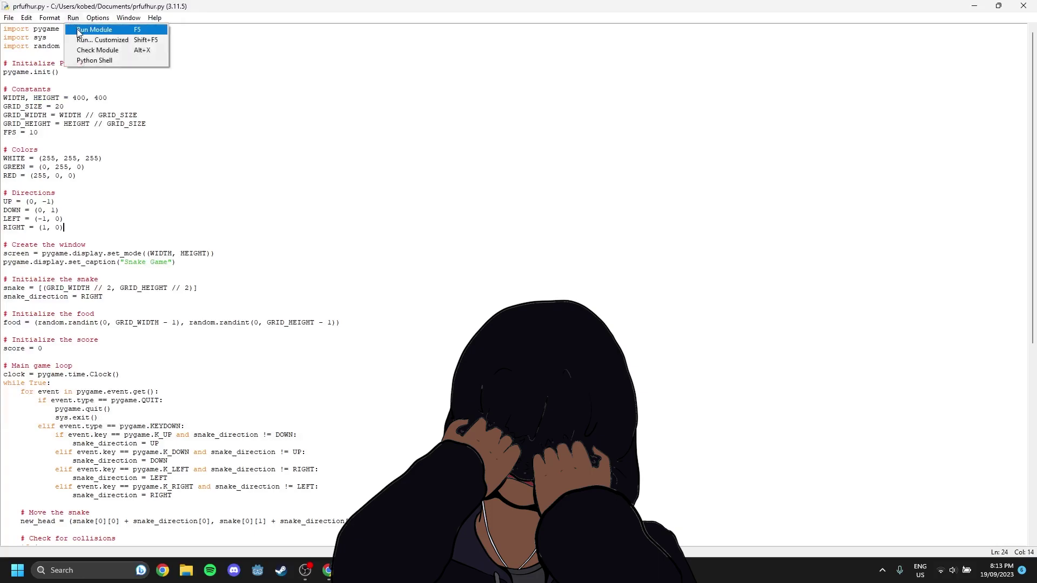
left_click(90, 28)
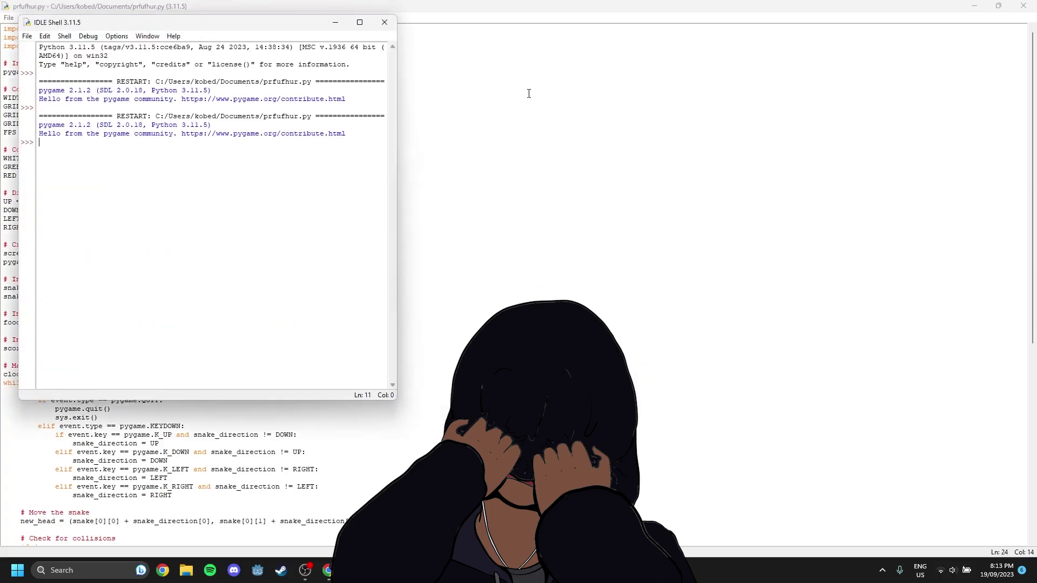
left_click_drag(397, 100, 389, 48)
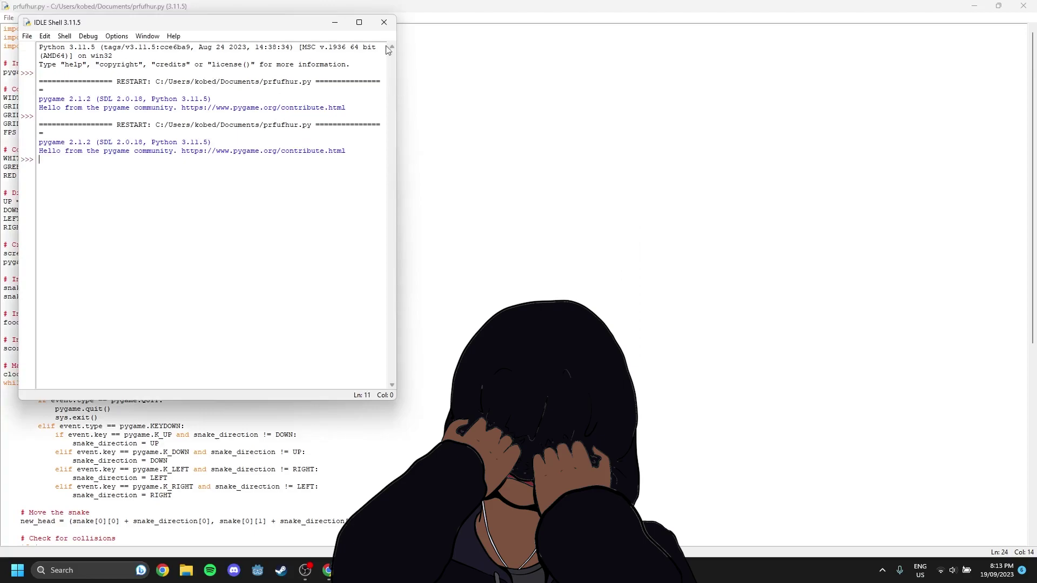
left_click(384, 22)
key("alt+Tab")
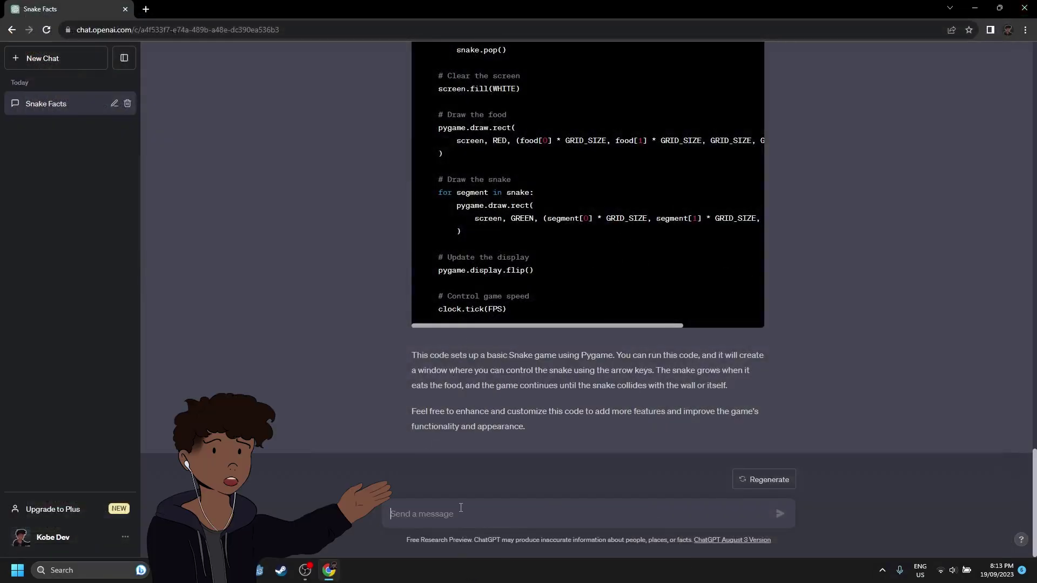
type("this is not working")
- Tell ChatGPT 'this is not working' to get revised Snake code
key("Return")
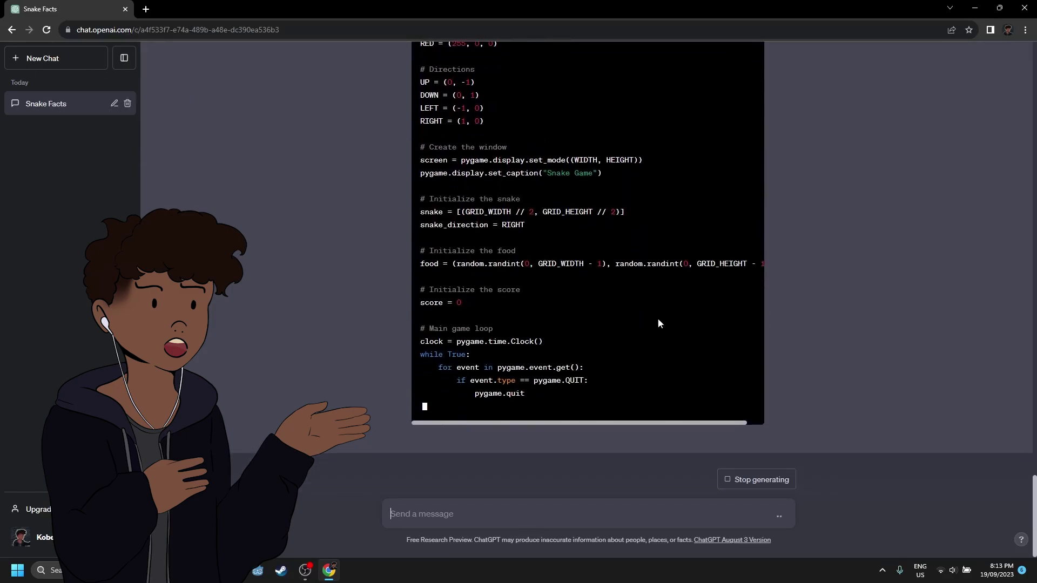
scroll(658, 318, "up", 10)
scroll(658, 319, "down", 8)
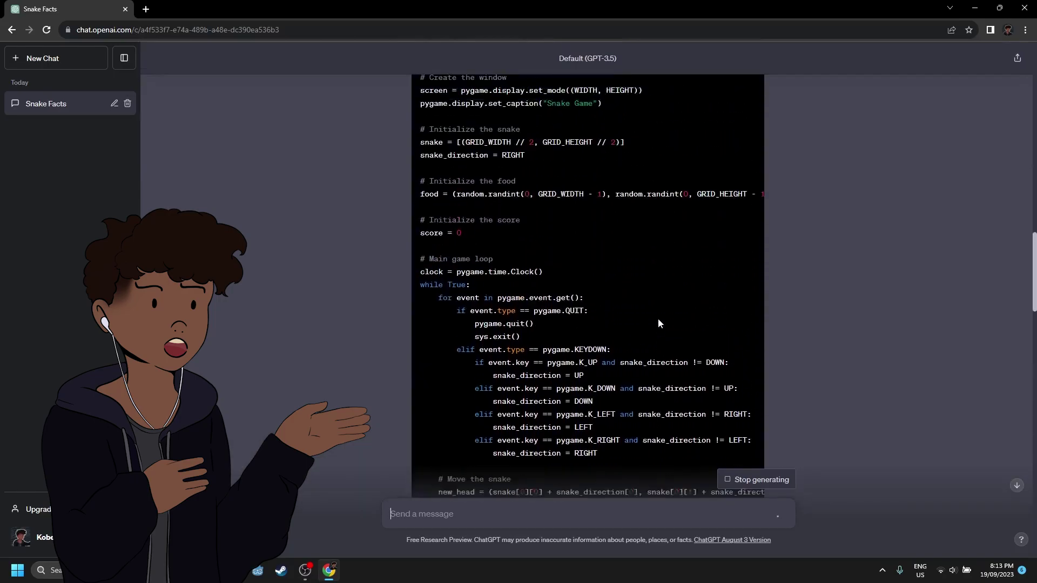
scroll(658, 318, "up", 2)
scroll(657, 319, "down", 5)
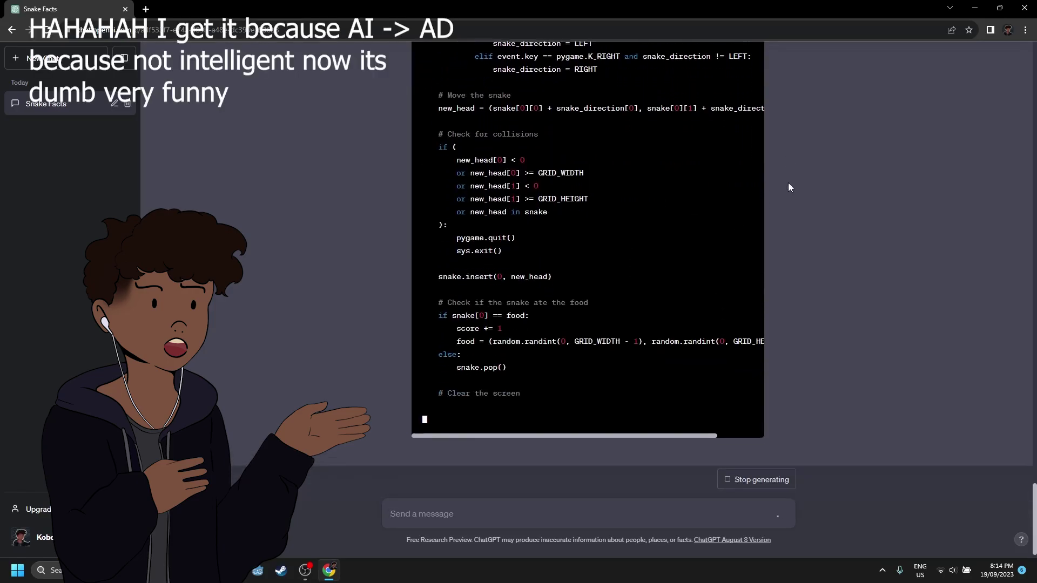
scroll(787, 182, "up", 5)
scroll(788, 183, "up", 3)
scroll(788, 183, "down", 8)
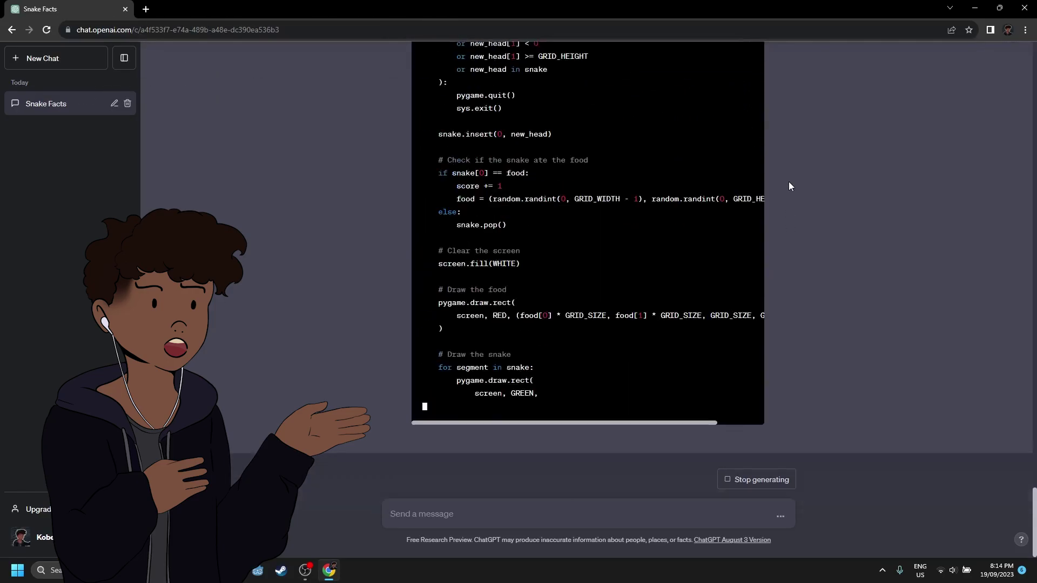
scroll(788, 182, "up", 6)
scroll(788, 182, "down", 2)
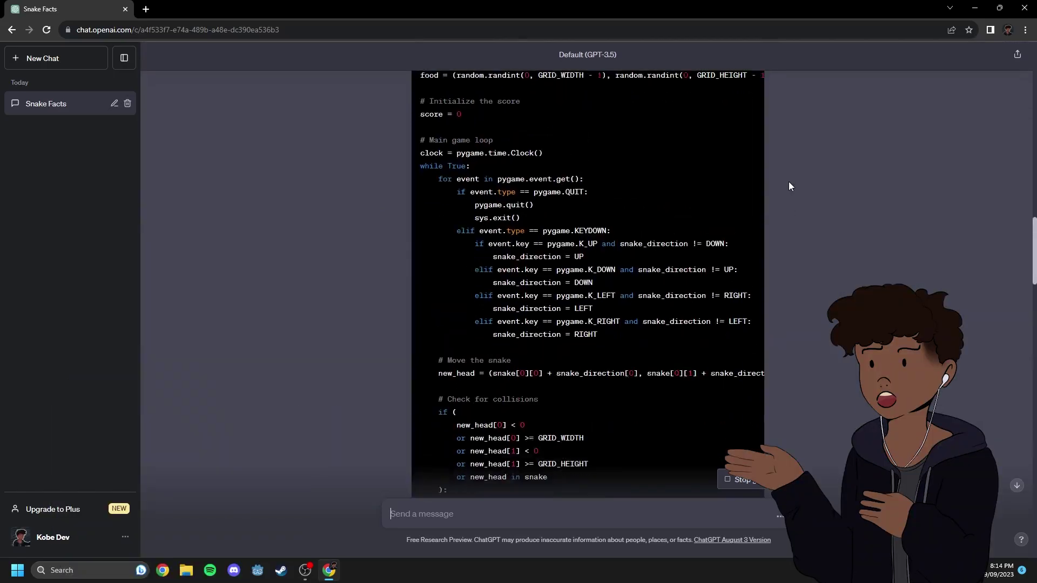
scroll(788, 182, "up", 6)
scroll(788, 182, "down", 12)
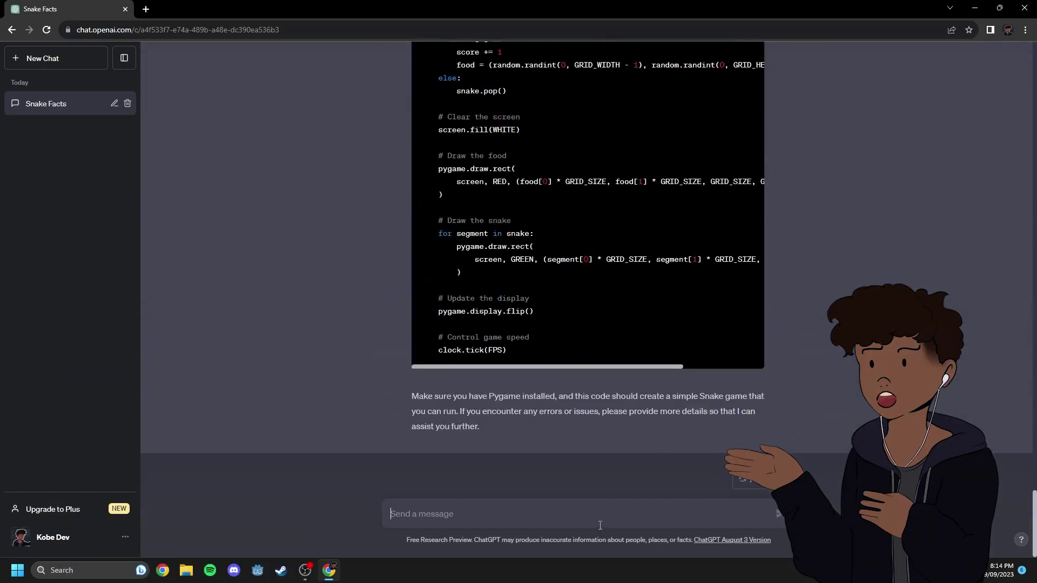
scroll(605, 275, "up", 6)
scroll(608, 246, "up", 6)
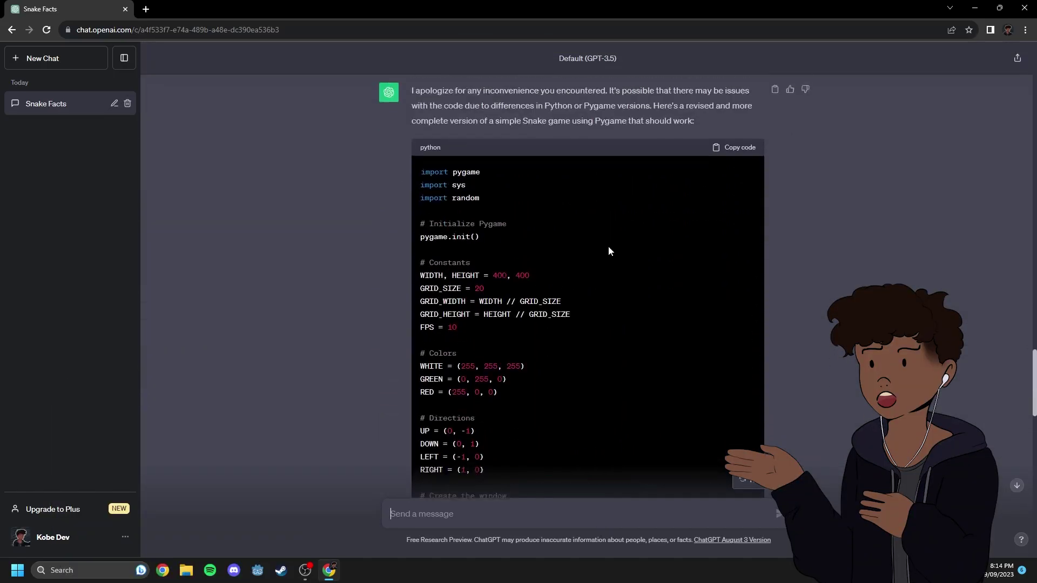
scroll(609, 246, "up", 1)
- Copy the revised code, launch IDLE from system search, and reopen prfufhur.py
left_click(731, 174)
key("alt+Tab")
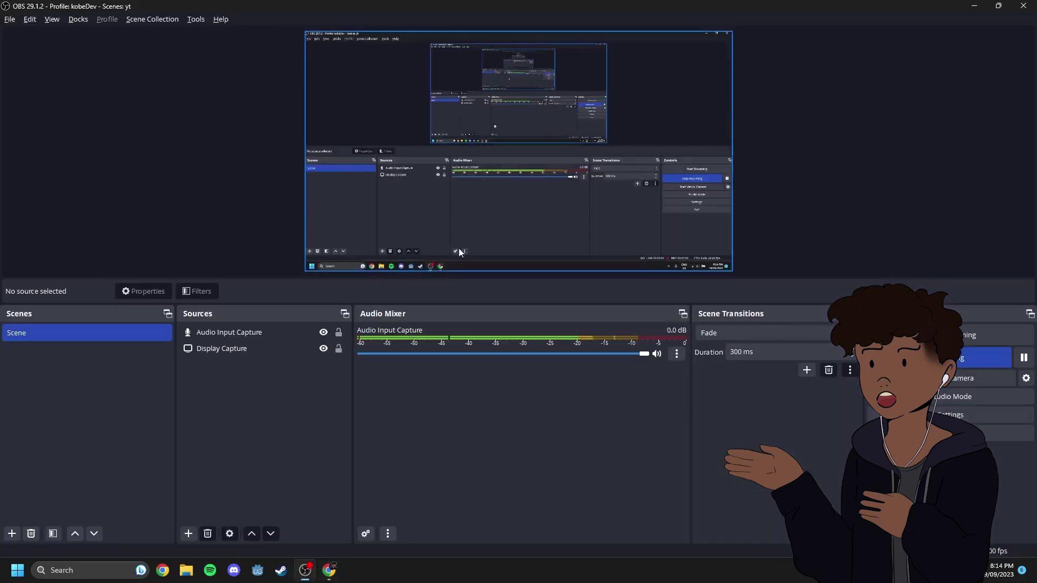
key("alt+Tab")
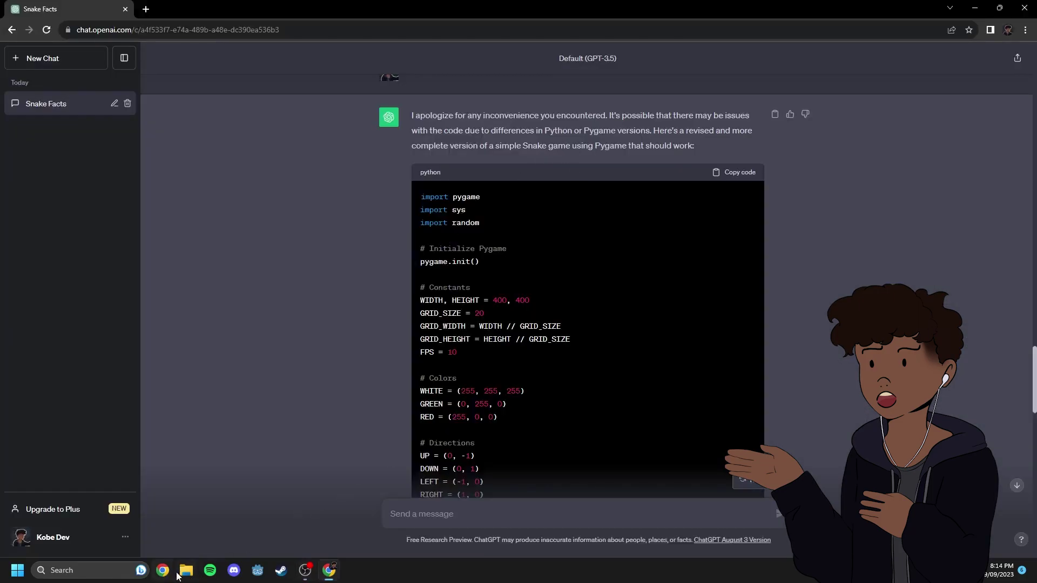
key("super")
type("idle")
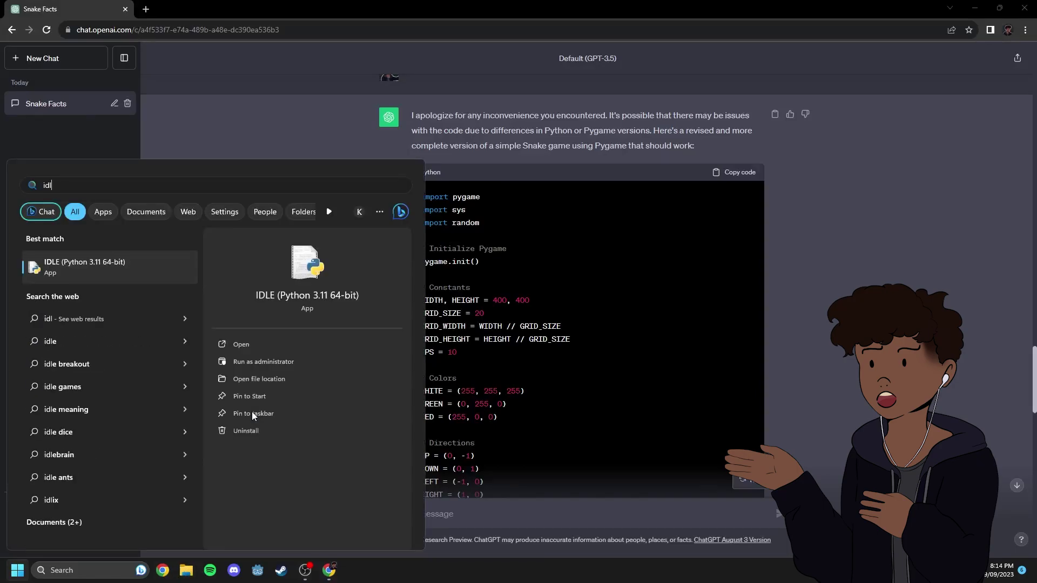
key("Return")
triple_click(117, 133)
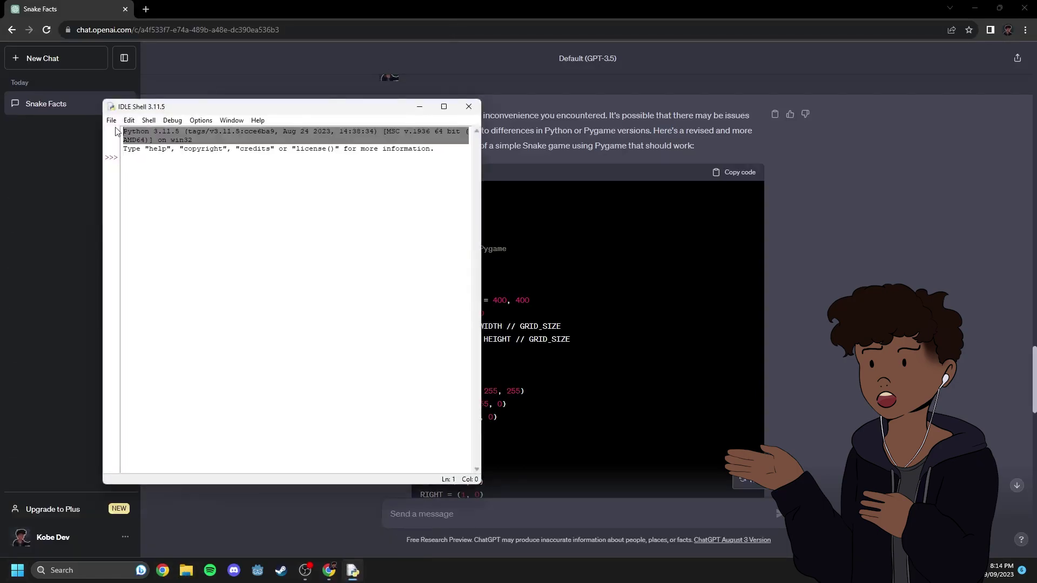
left_click(111, 120)
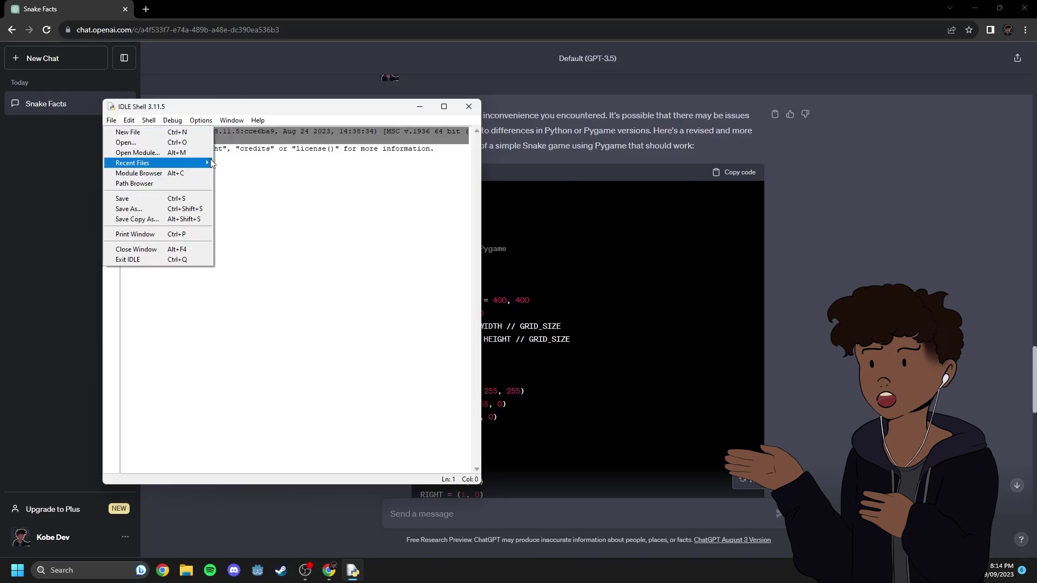
mouse_move(133, 163)
left_click(284, 162)
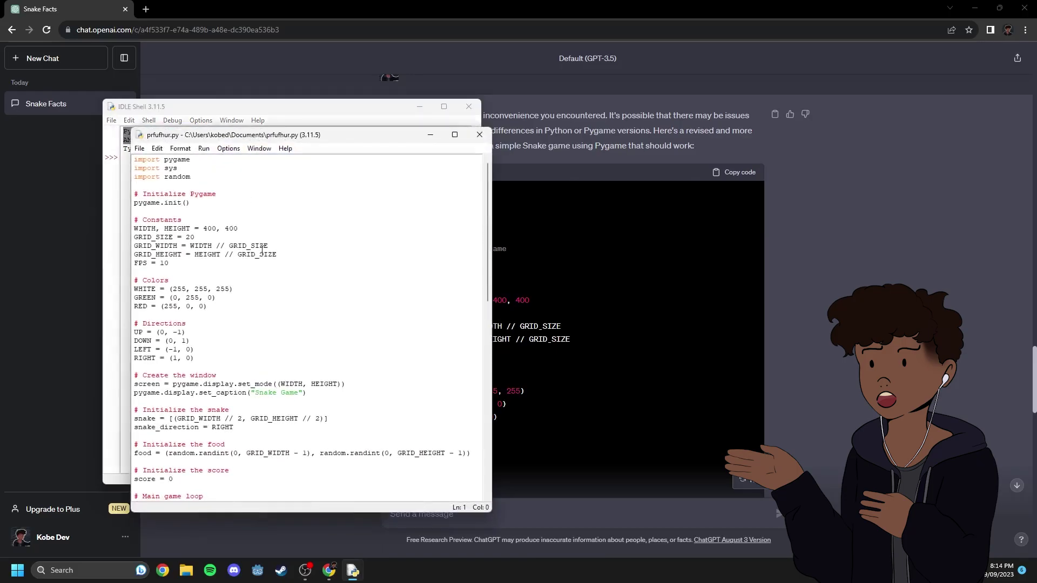
- Replace prfufhur.py's contents with the revised code, then save and run it
key("ctrl+a")
key("BackSpace")
key("ctrl+v")
left_click(454, 135)
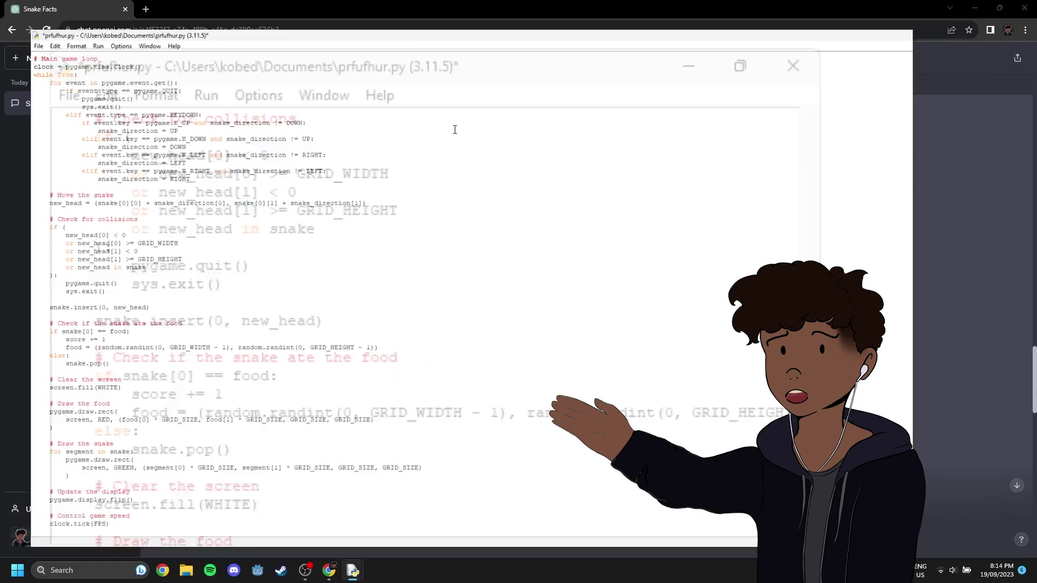
left_click(71, 18)
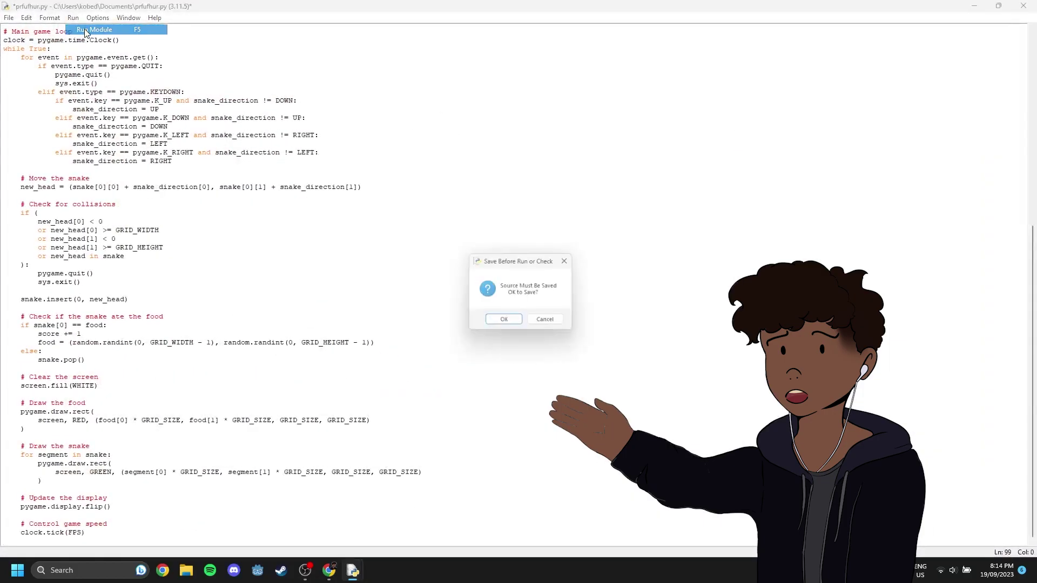
key("Return")
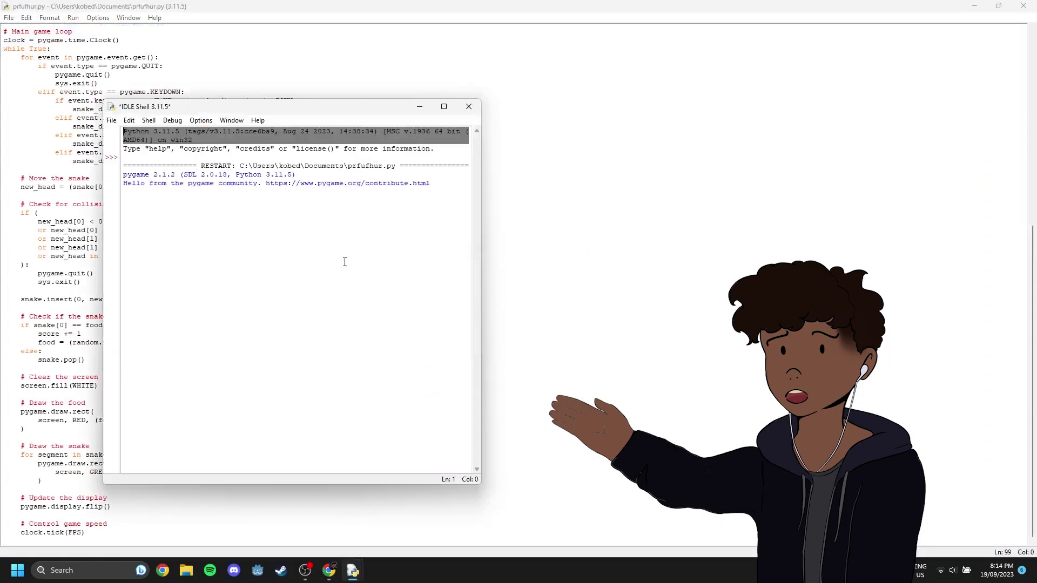
left_click(329, 204)
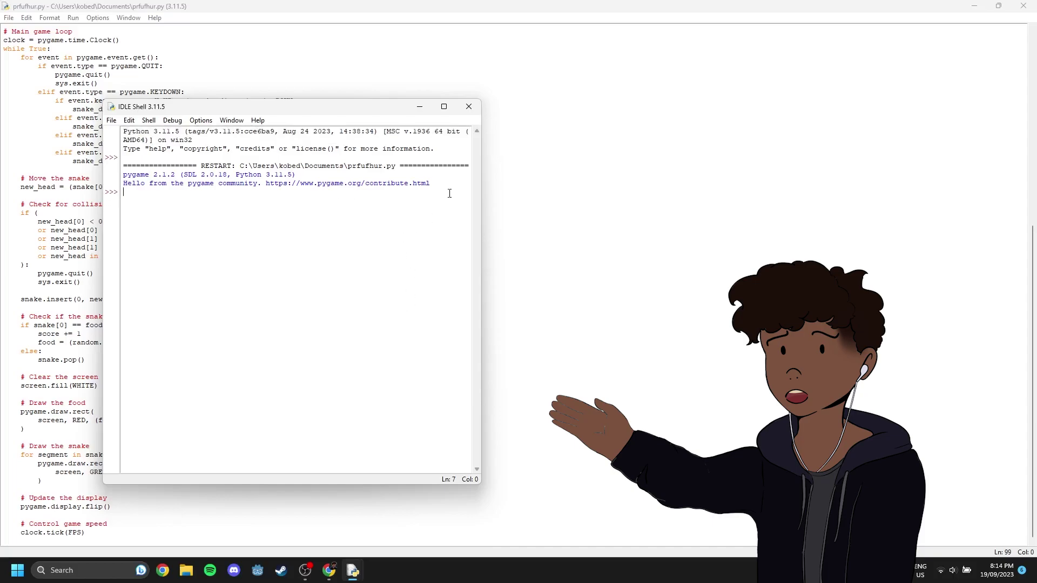
key("alt+Tab")
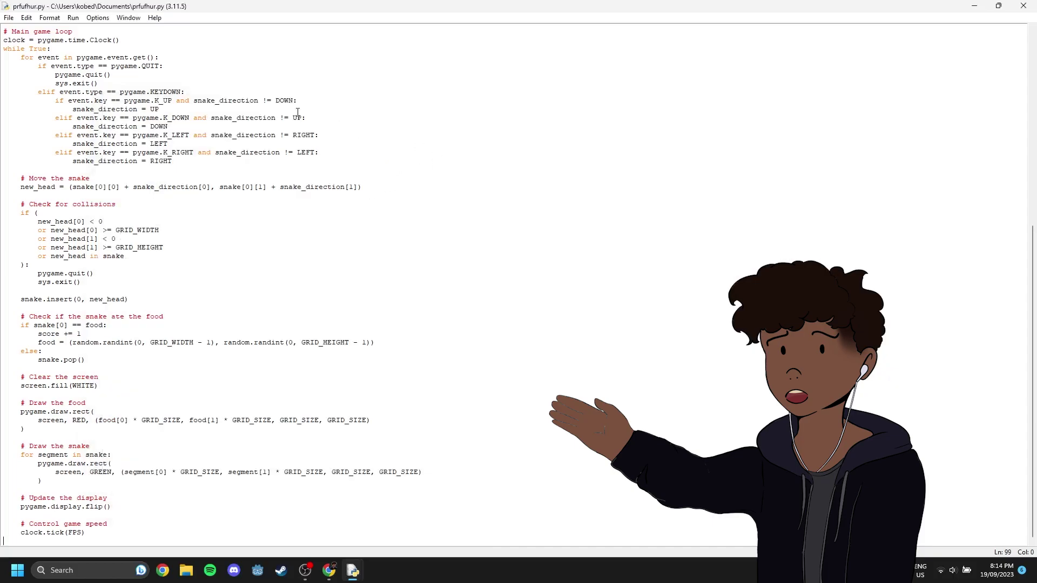
- Run the Snake game and steer the snake toward the food with the arrow keys
left_click(73, 19)
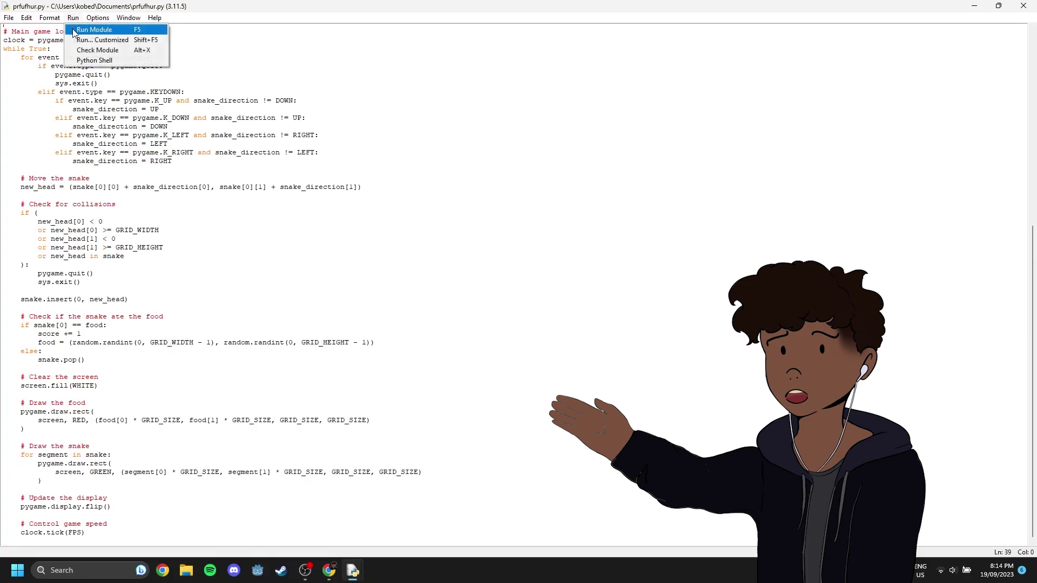
left_click(86, 30)
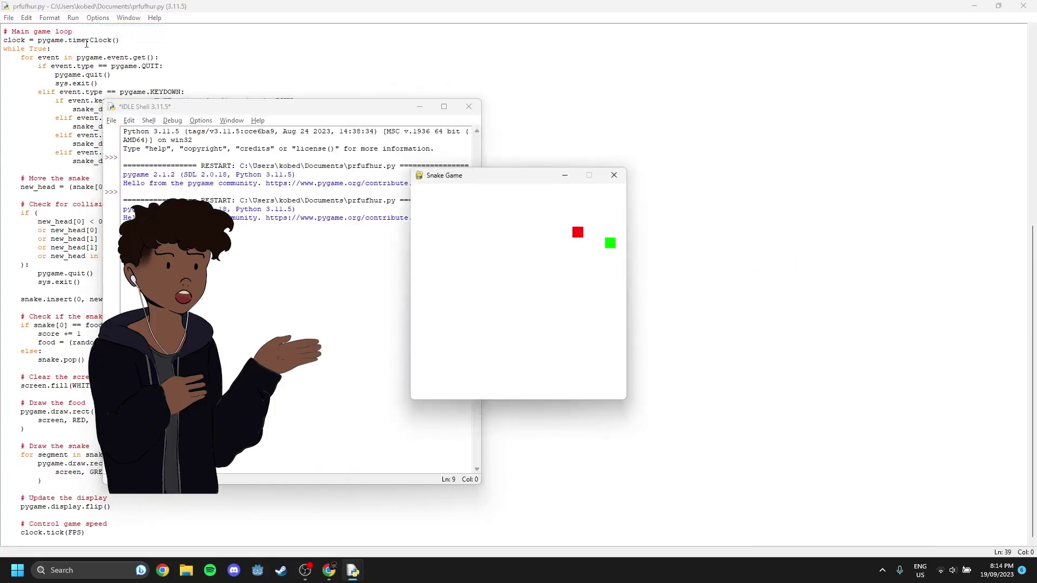
key("Down")
key("Right")
key("Up")
key("Left")
key("Down")
key("Right")
key("Down")
key("Left")
key("Up")
key("Right")
key("Down")
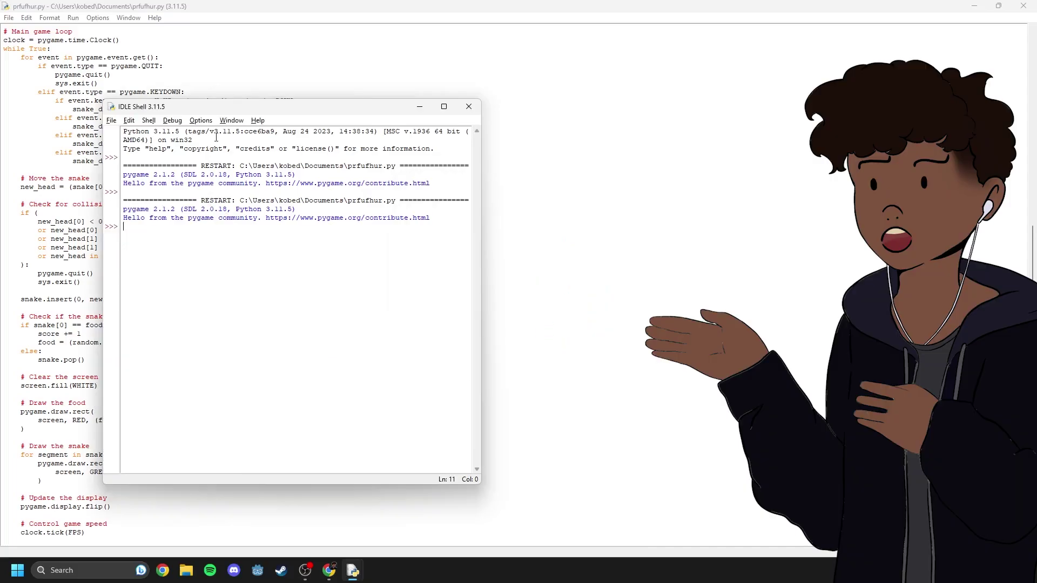
- Close the shell, rerun the game, and play another round with the arrow keys
left_click(468, 106)
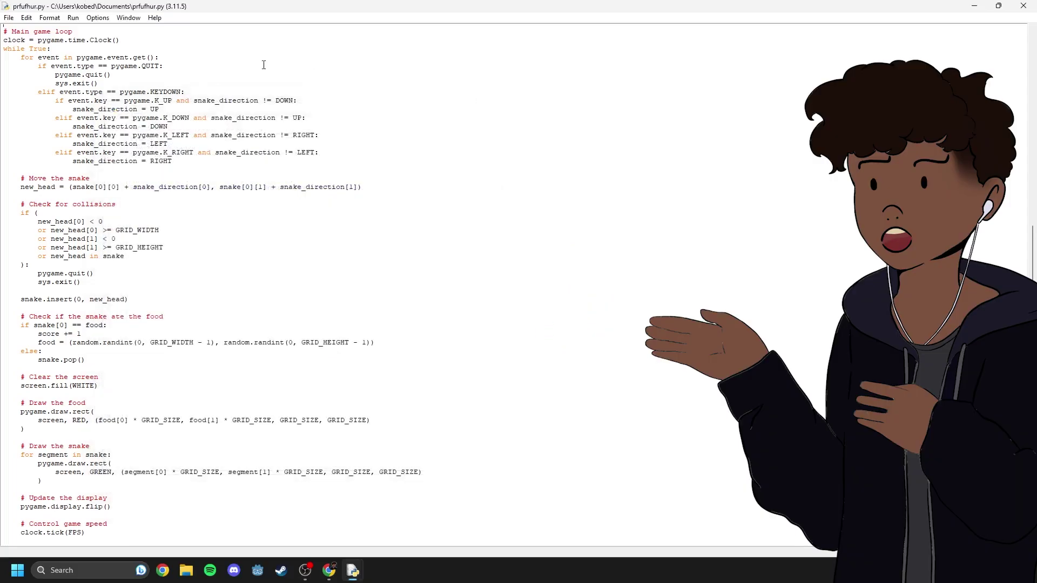
left_click(72, 18)
left_click(89, 27)
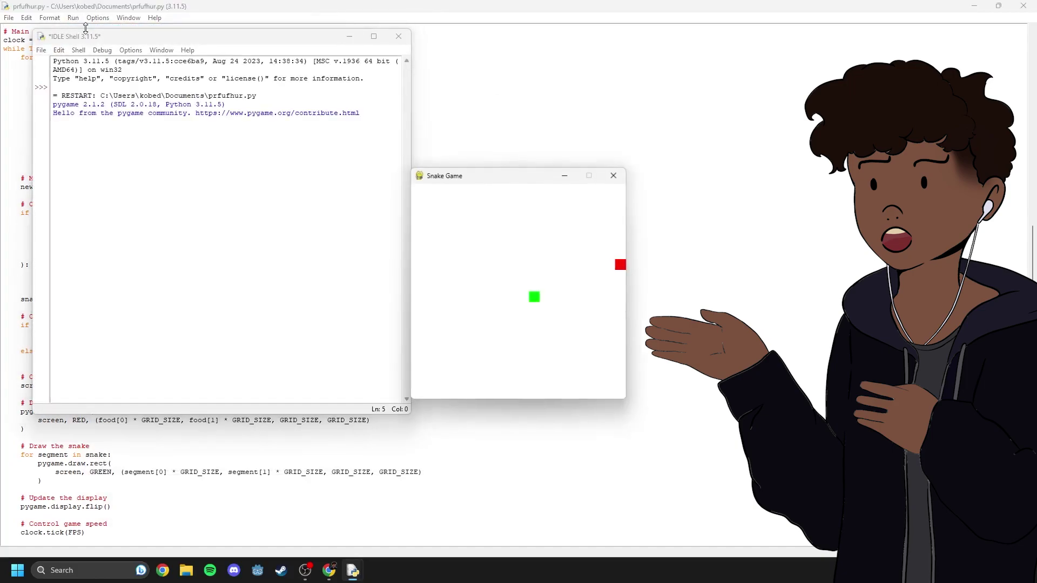
key("Left")
key("Up")
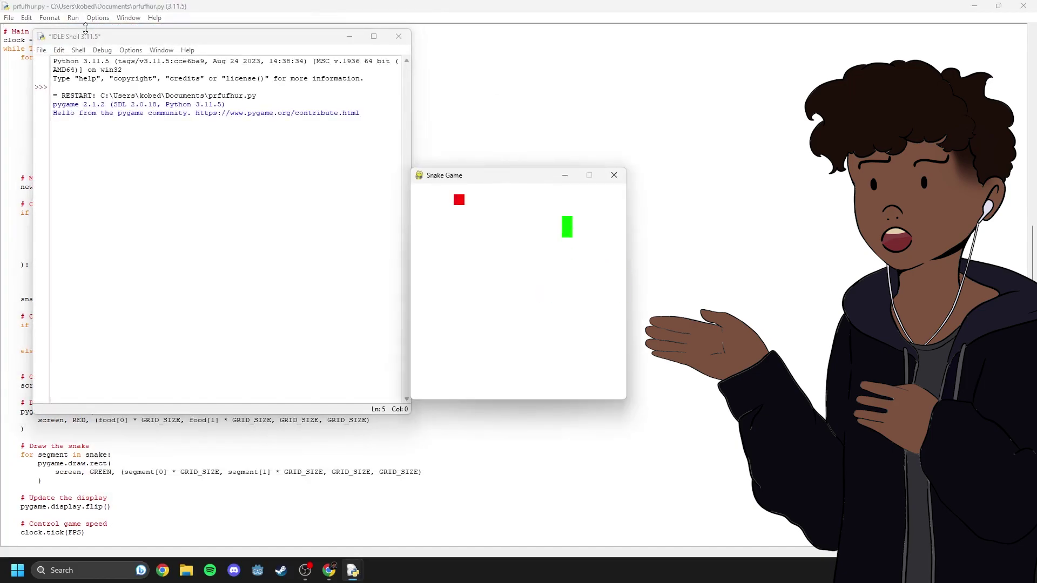
key("Left")
key("Down")
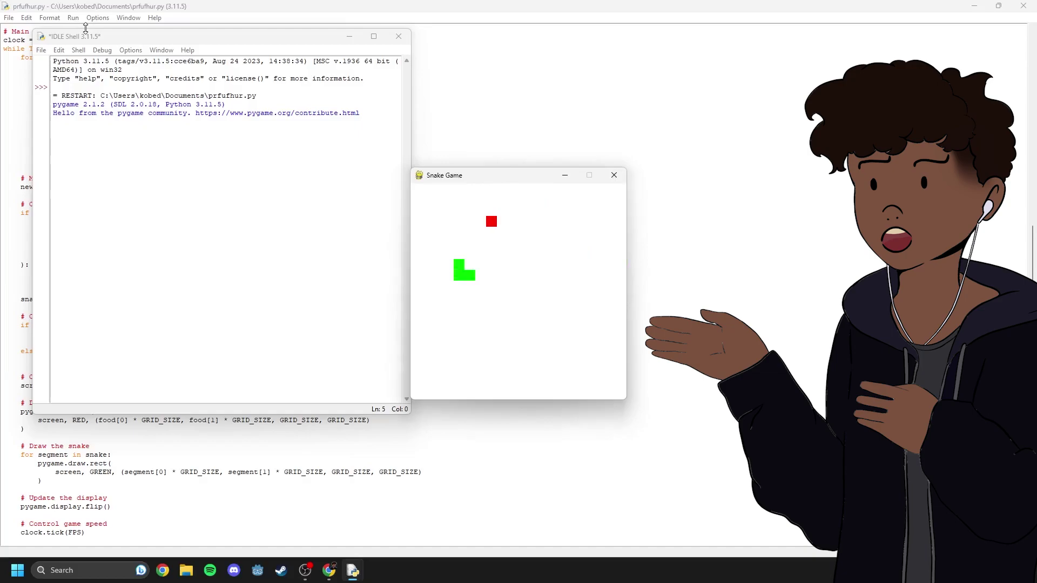
key("Right")
key("Up")
key("Right")
key("Down")
key("Left")
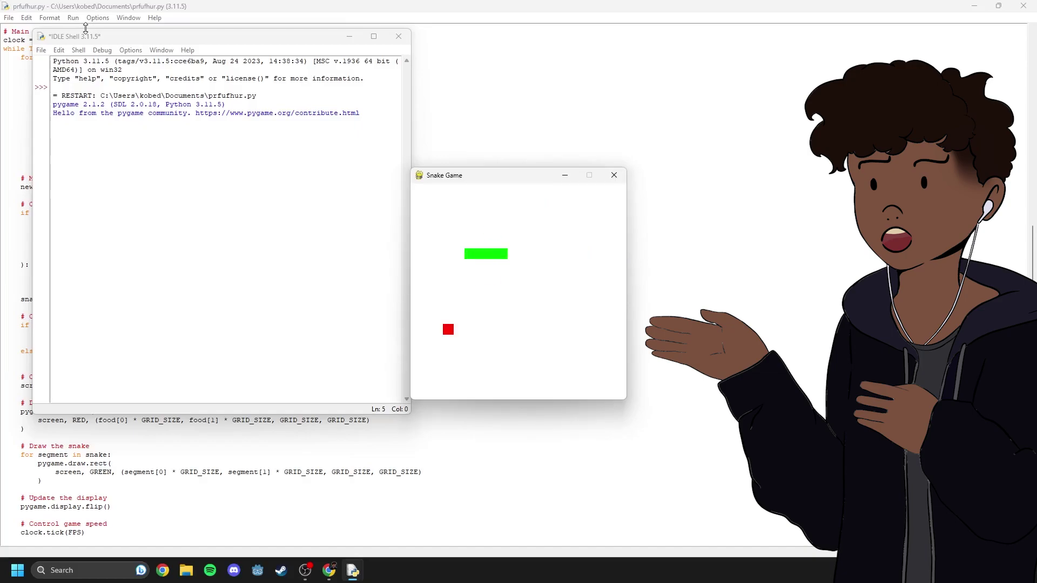
key("Down")
key("Right")
key("Down")
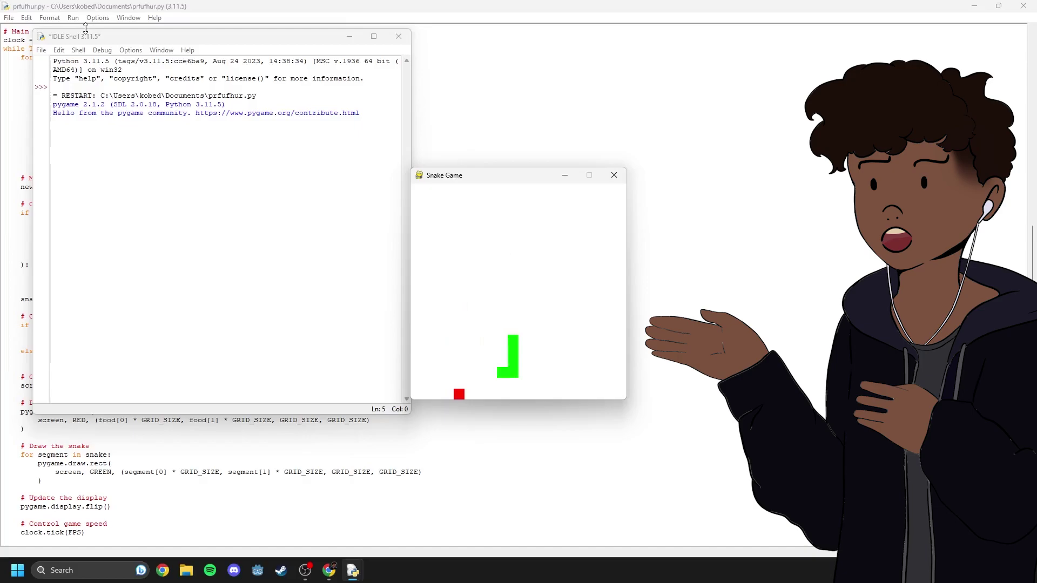
key("Left")
key("Up")
key("Right")
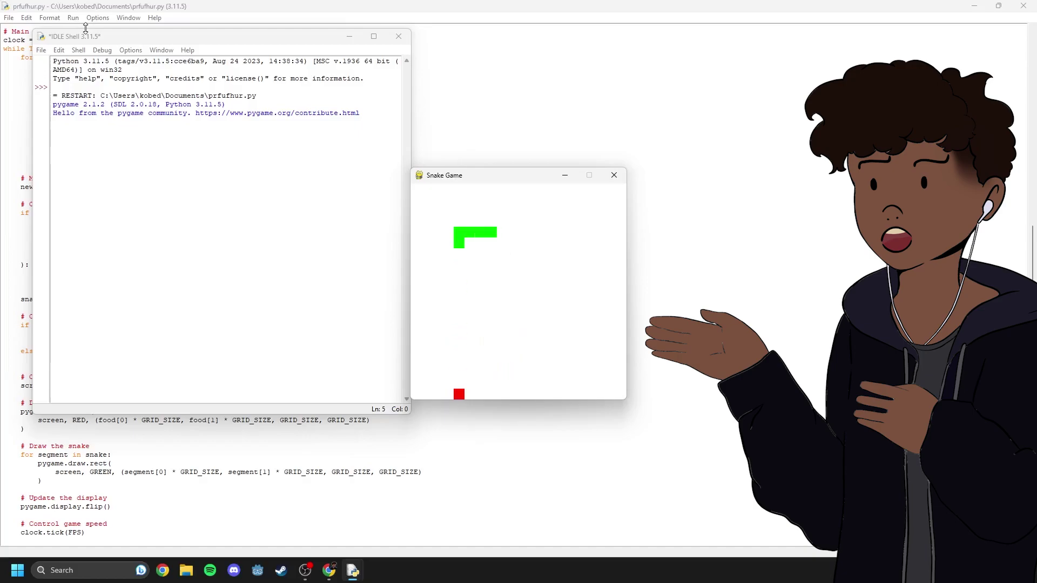
key("Down")
key("Left")
key("Down")
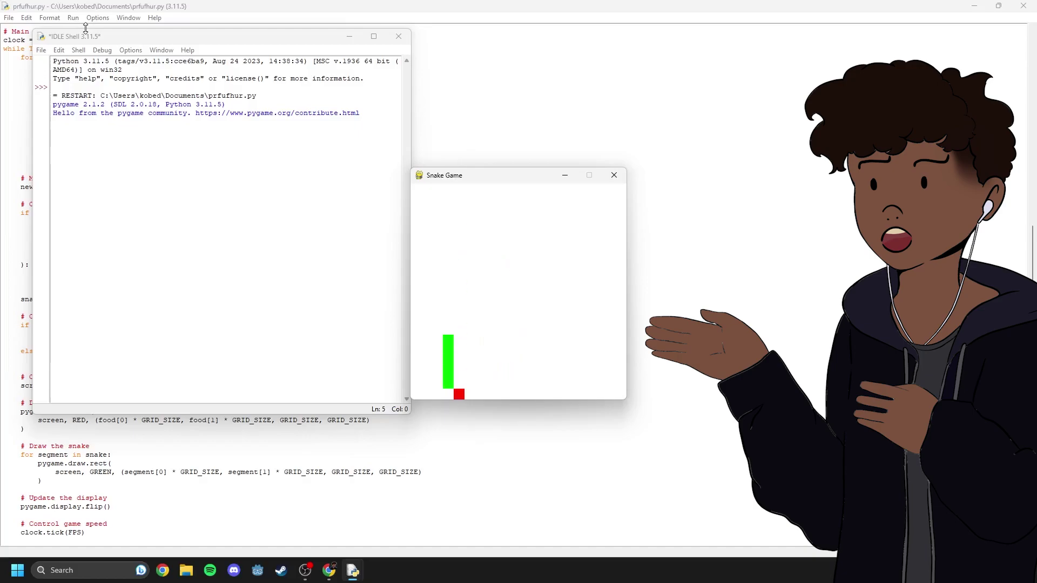
key("Right")
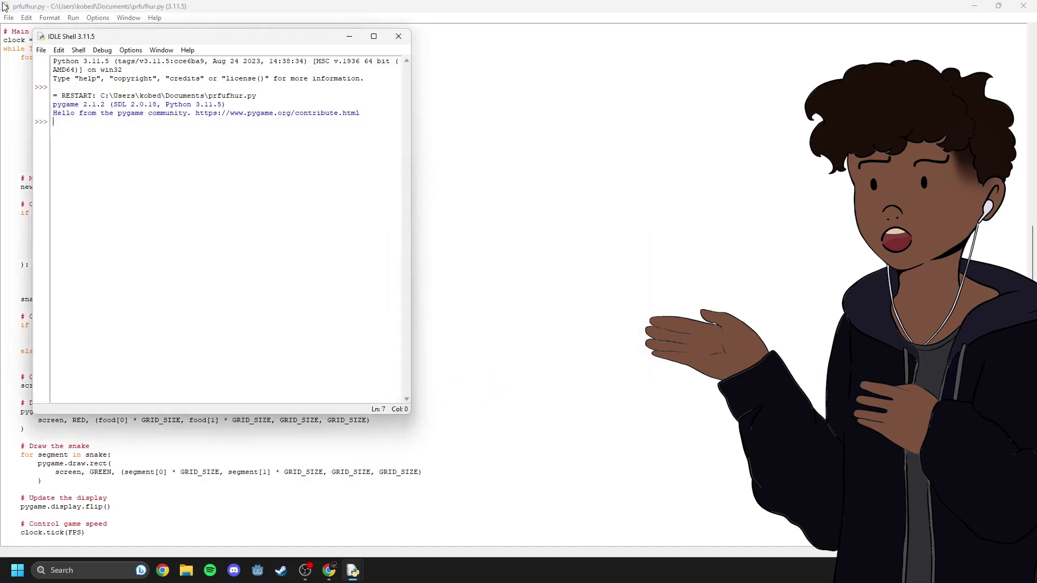
- Close the shell and run the Snake script once more
left_click(398, 35)
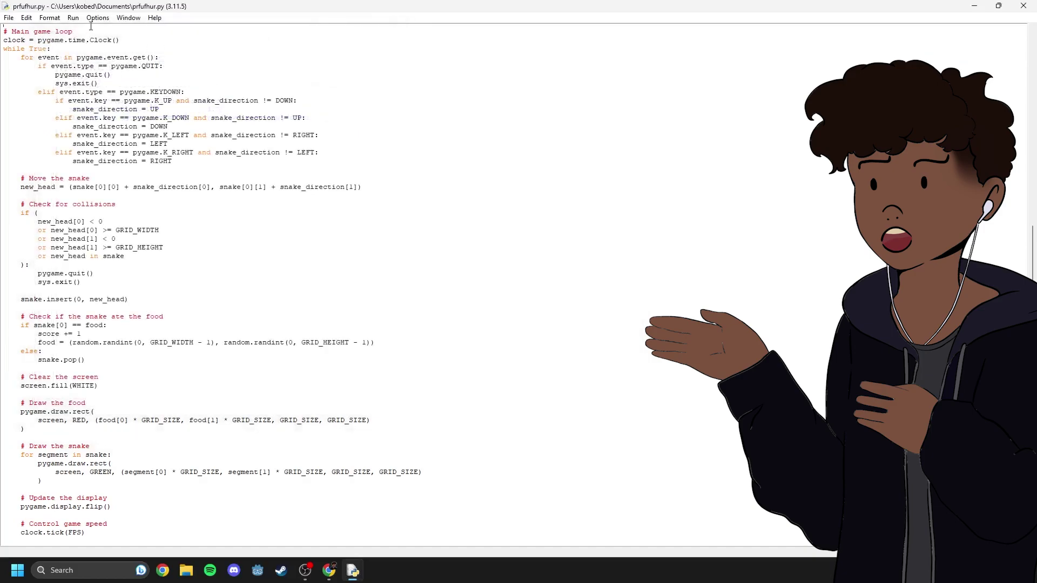
left_click(73, 18)
left_click(81, 25)
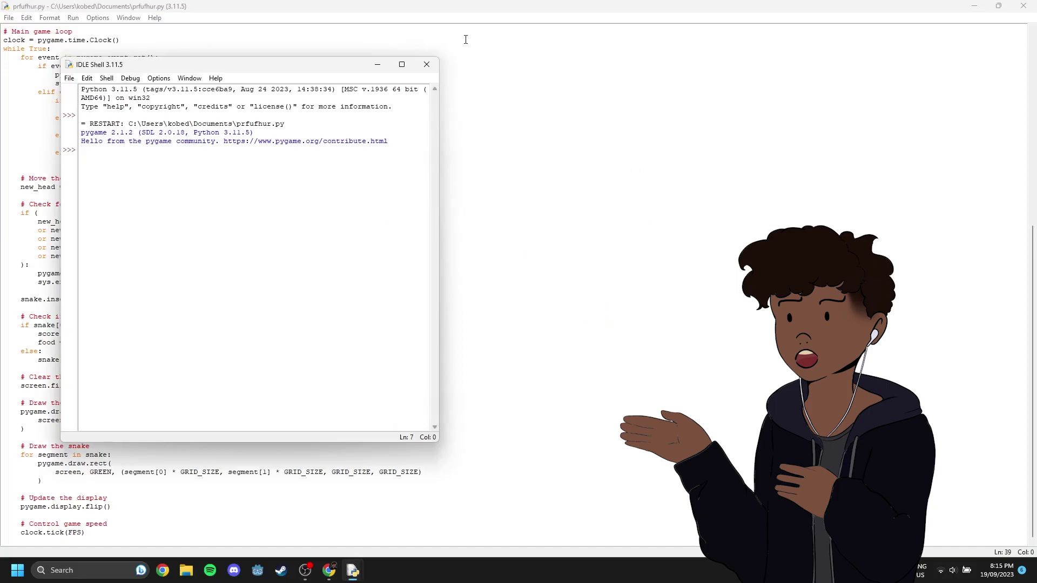
left_click(427, 65)
- Ask ChatGPT to give the Snake game a black background and a labelled score
left_click(1023, 6)
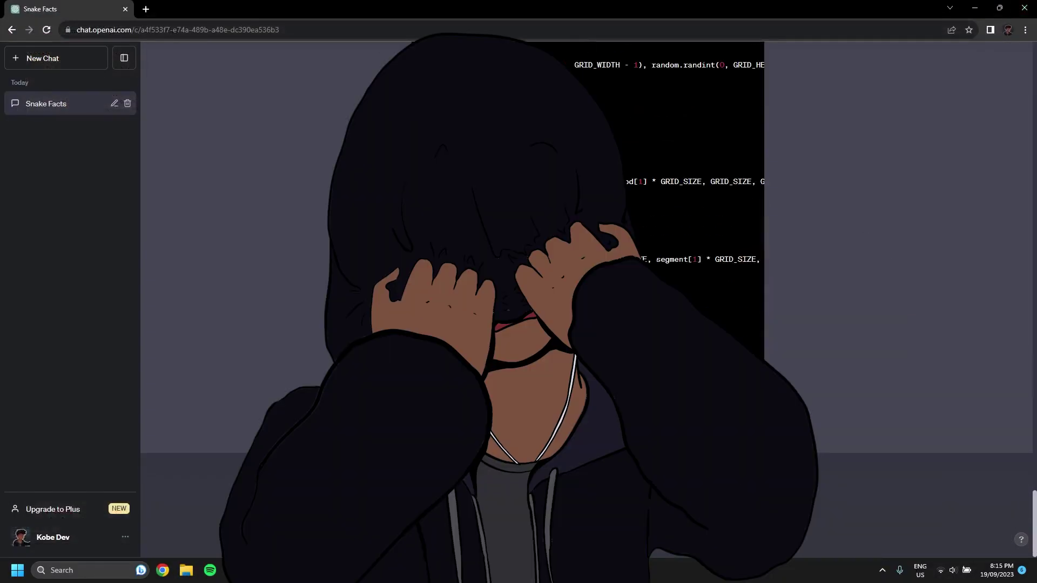
scroll(665, 185, "up", 10)
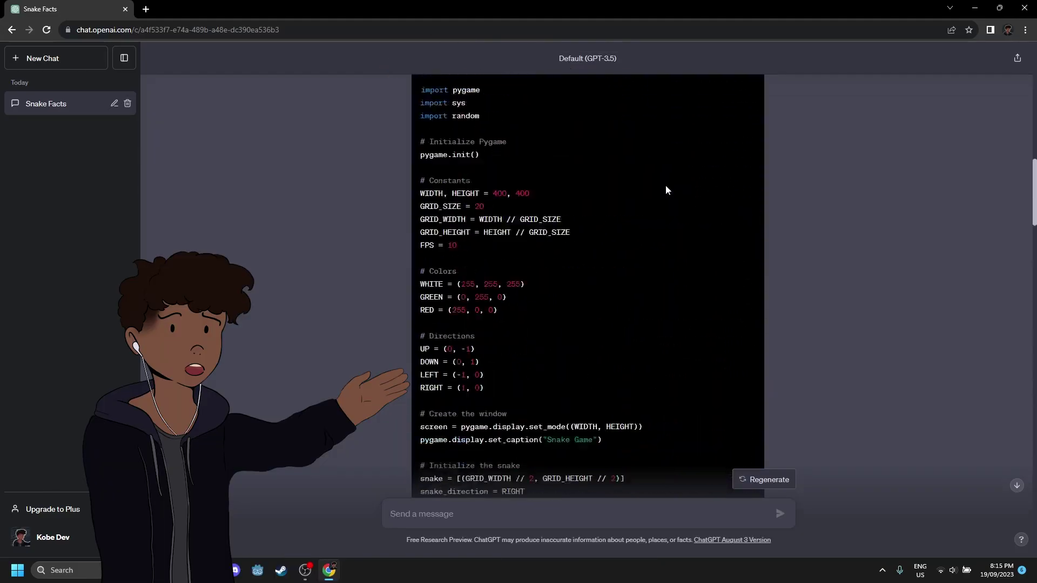
scroll(666, 186, "up", 10)
scroll(665, 186, "down", 15)
scroll(665, 186, "down", 10)
scroll(665, 185, "down", 5)
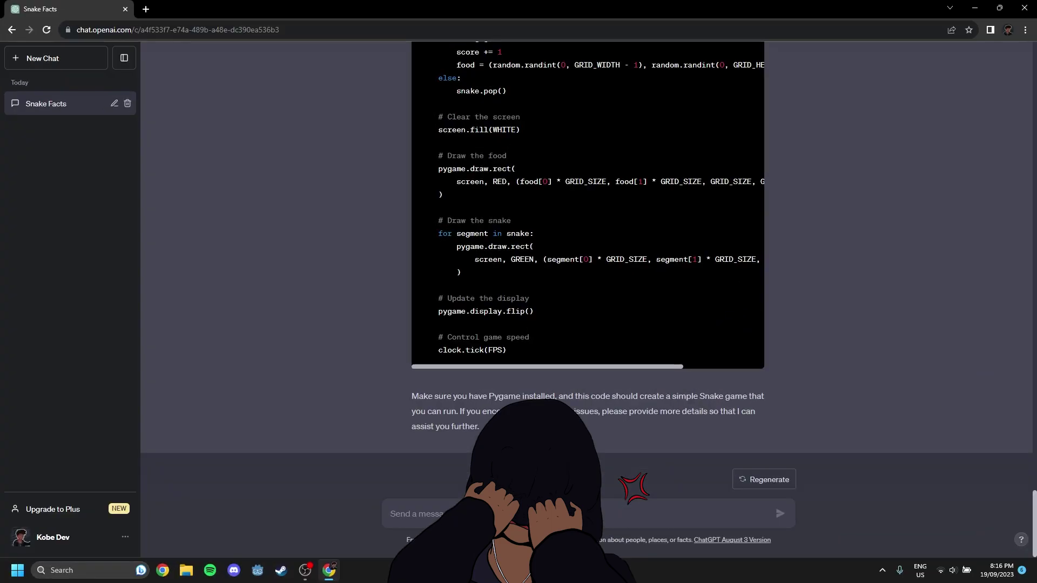
type("yu")
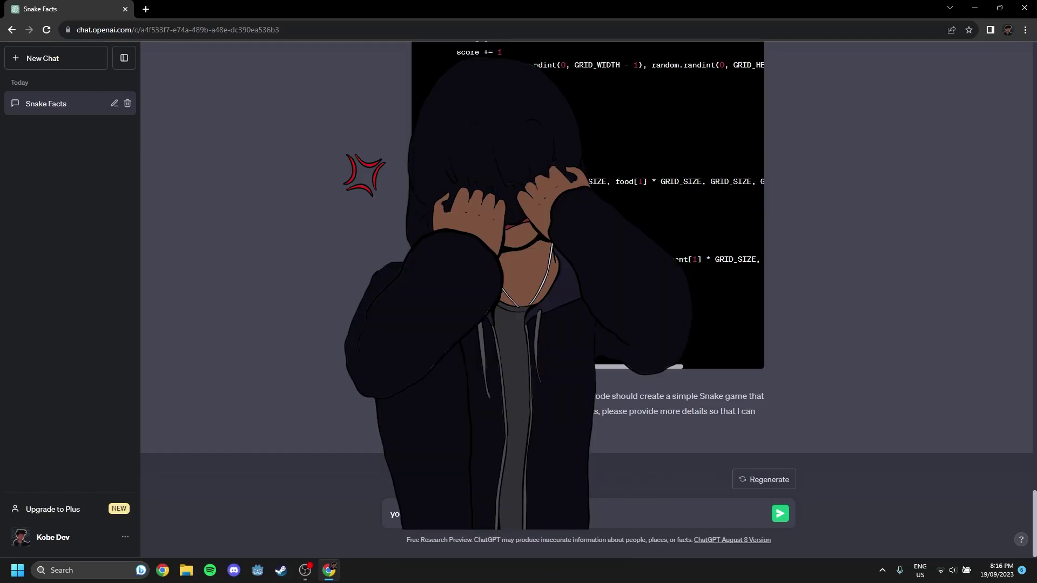
type("u st")
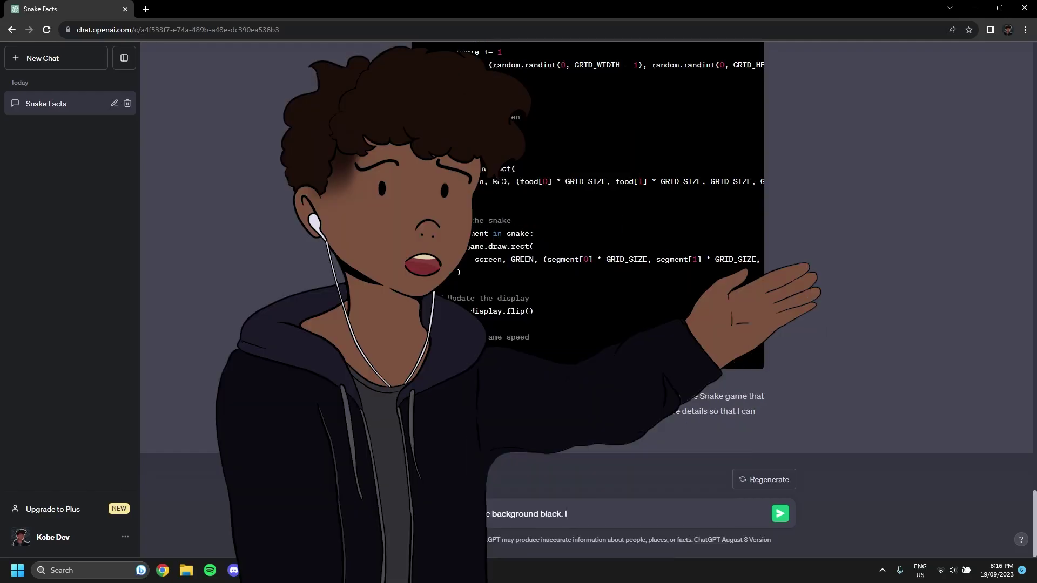
type(" also want ")
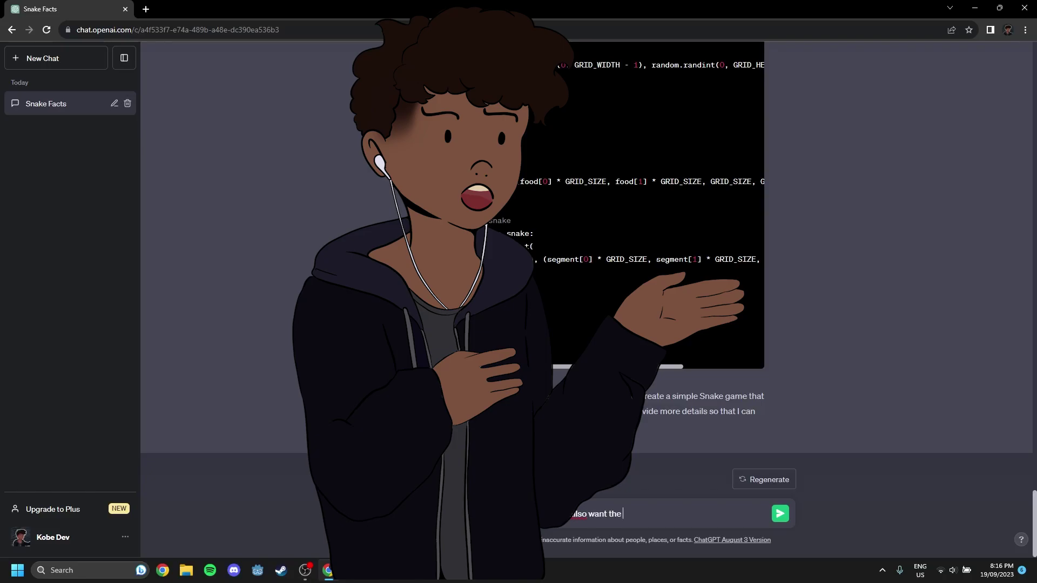
type("ore to be labeled")
key("Return")
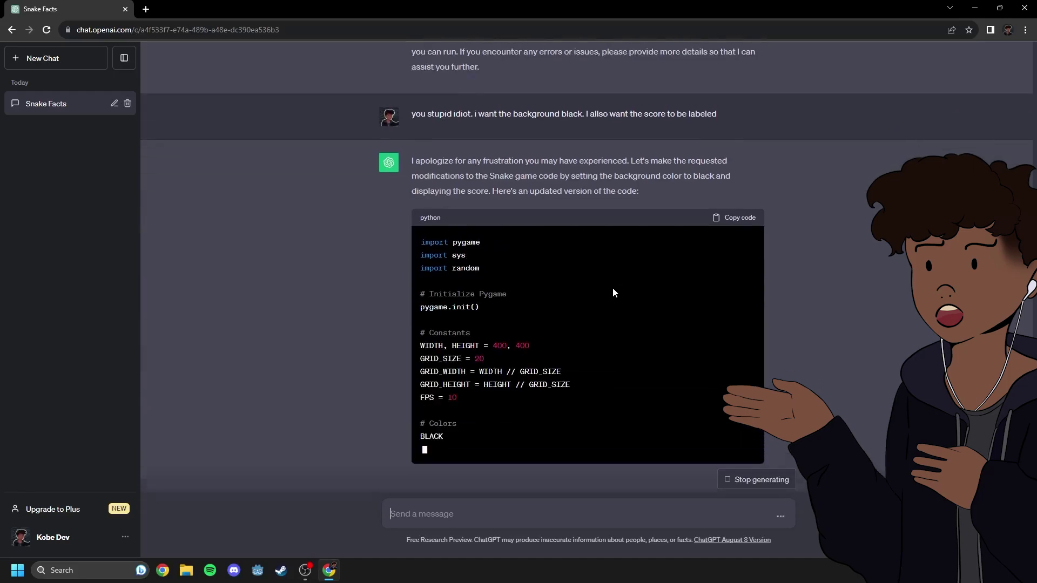
scroll(612, 287, "up", 5)
scroll(611, 287, "up", 5)
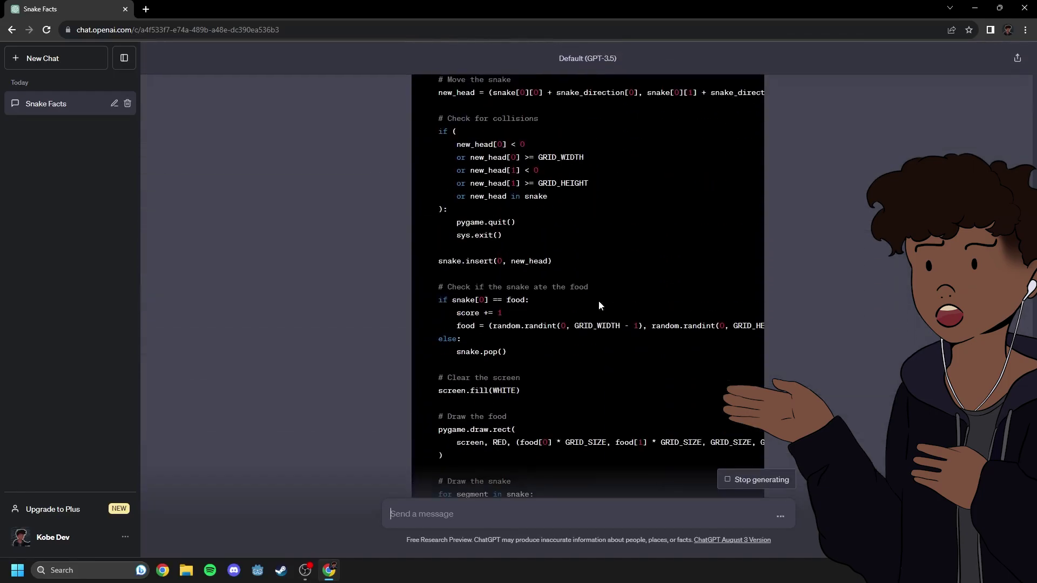
- Review the food-eating and score-increment lines, then copy the updated Python code
left_click_drag(433, 287, 589, 288)
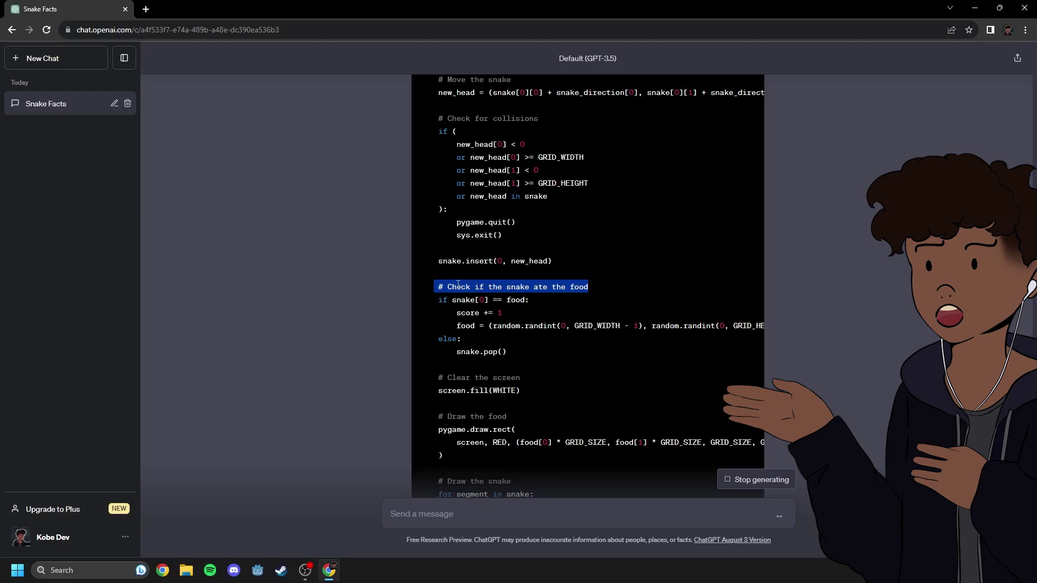
left_click(448, 296)
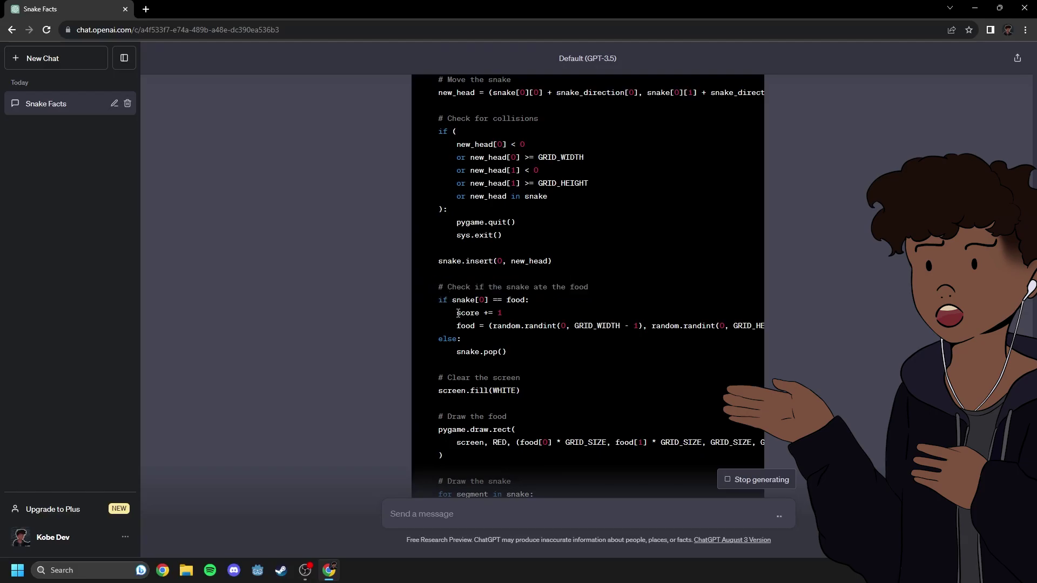
left_click_drag(457, 313, 503, 313)
left_click(538, 307)
left_click_drag(502, 314, 449, 318)
left_click(526, 307)
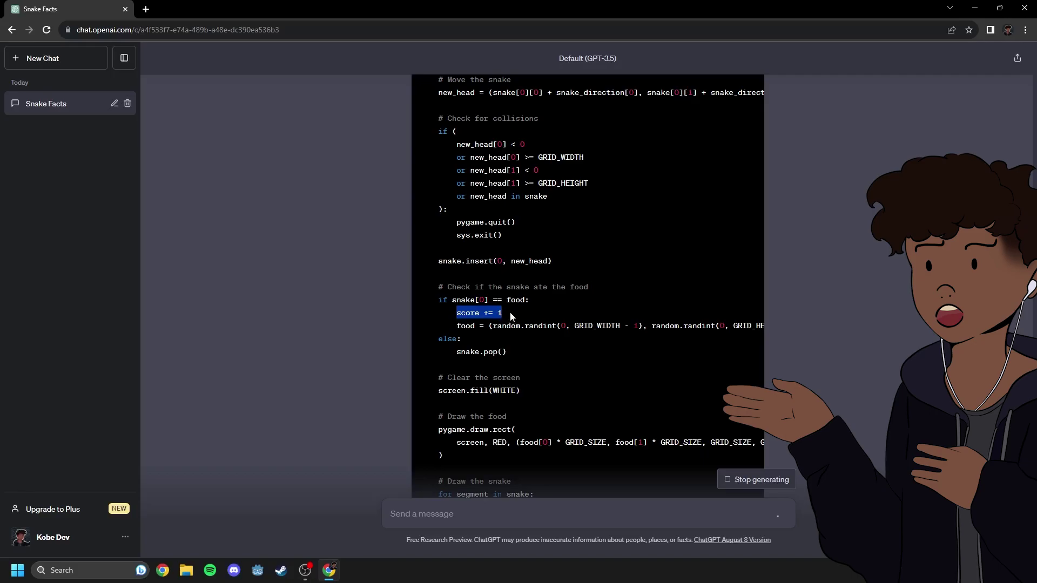
scroll(505, 316, "down", 3)
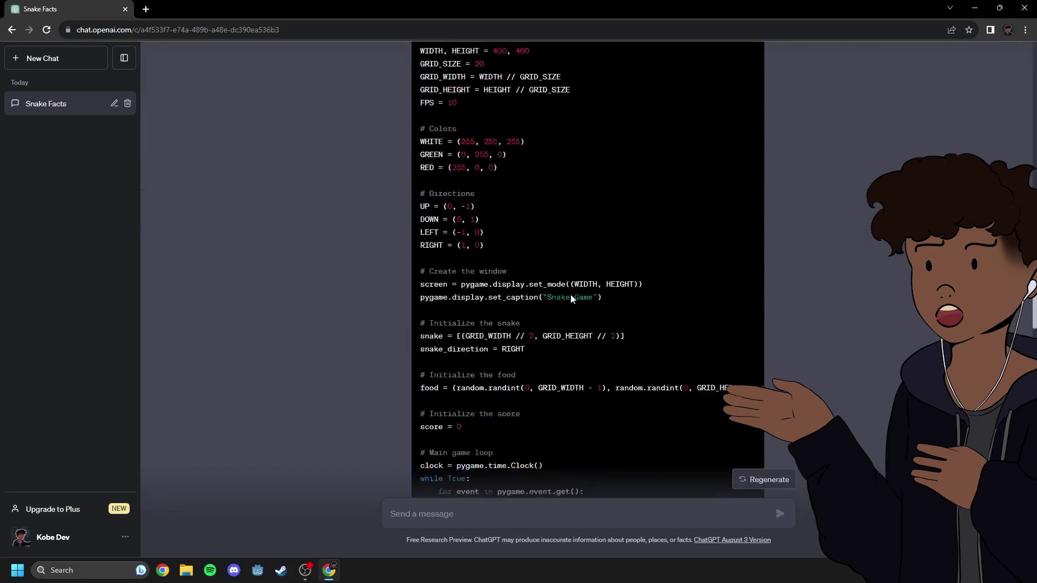
scroll(571, 293, "down", 5)
scroll(526, 228, "down", 3)
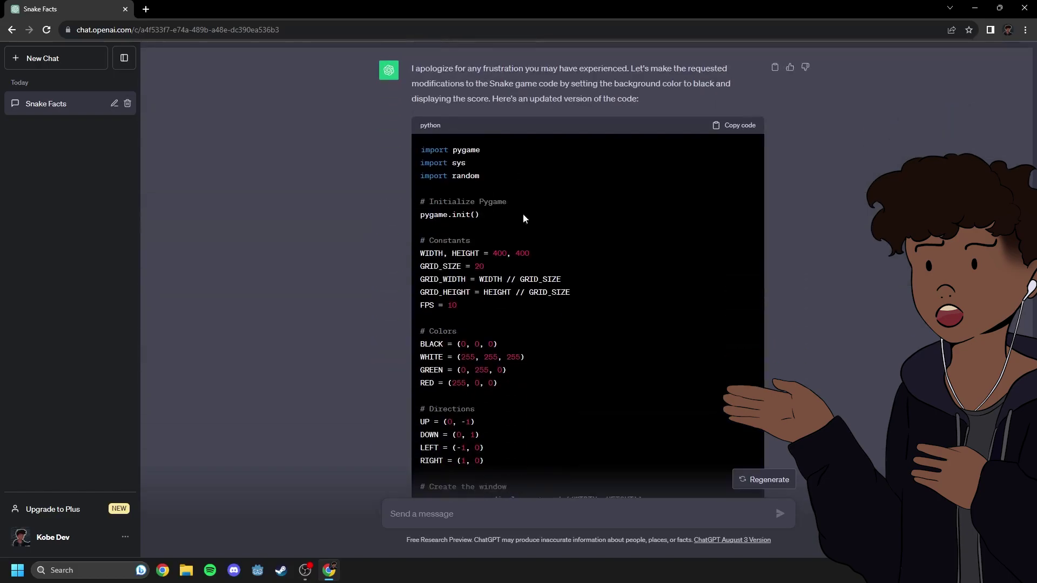
left_click(722, 128)
scroll(594, 267, "down", 5)
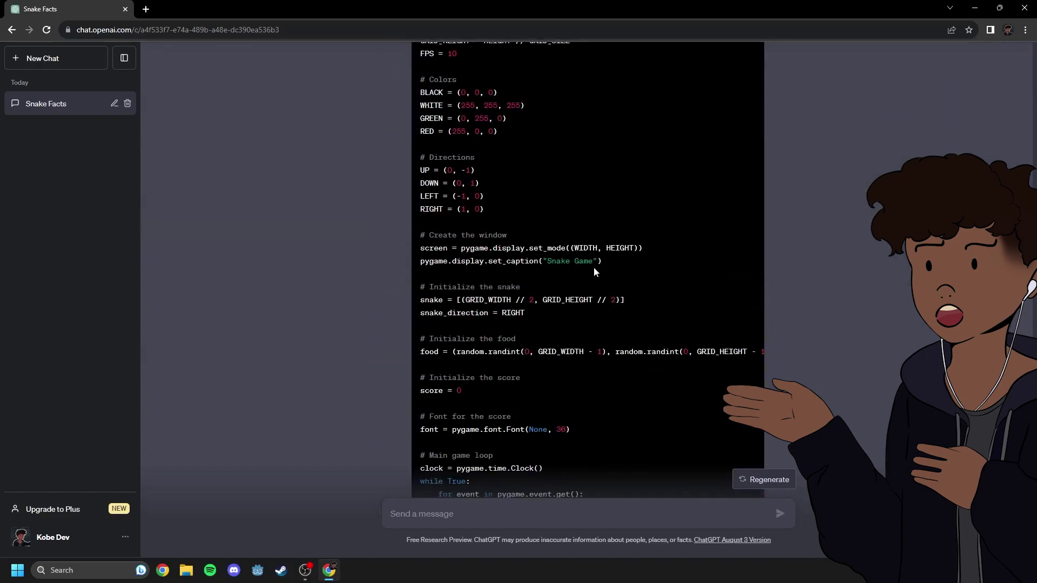
scroll(593, 266, "down", 5)
key("alt+Tab")
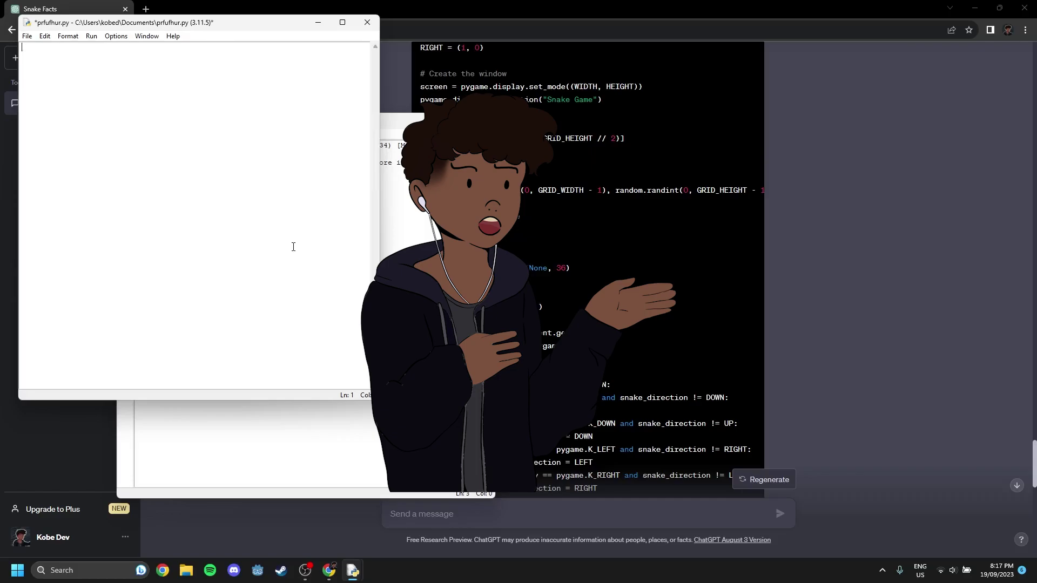
- Paste the updated code into the editor and run the module
key("ctrl+v")
left_click(92, 36)
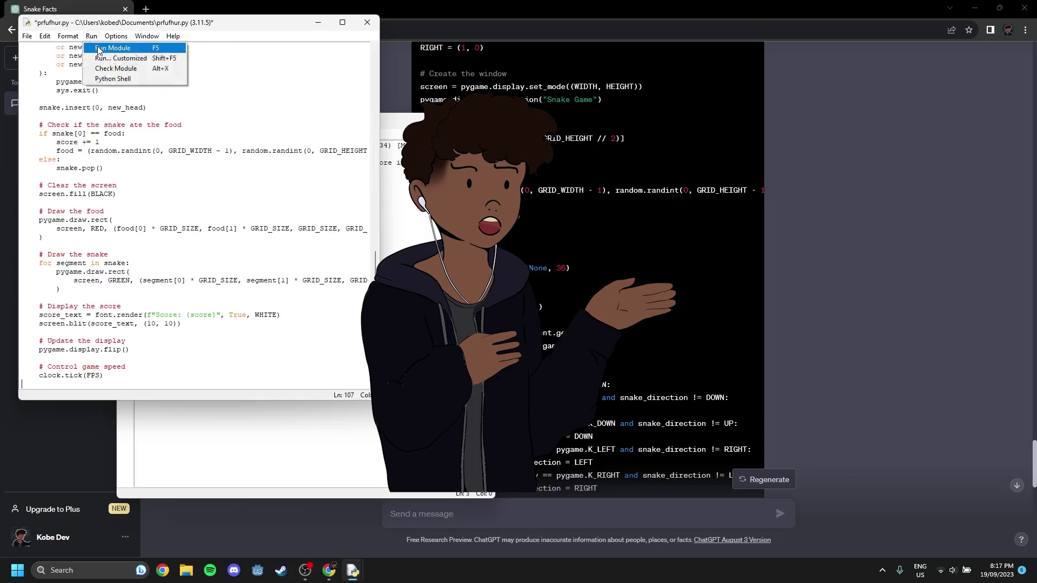
left_click(109, 47)
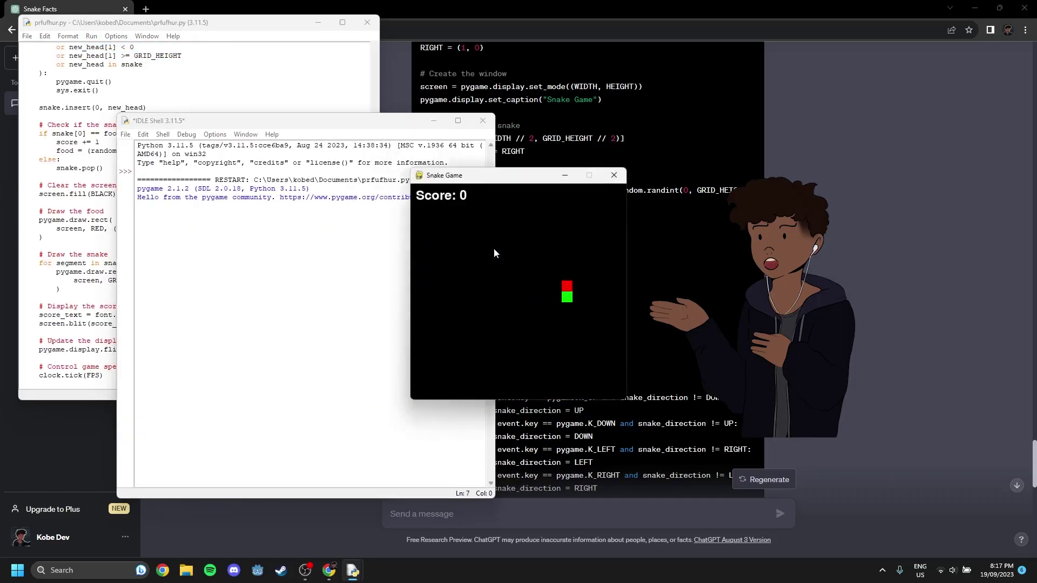
key("Up")
- Steer the snake with the arrow keys, eating food until the game ends at score 11
key("Left")
key("Down")
key("Right")
key("Up")
key("Right")
key("Left")
key("Down")
key("Right")
key("Down")
key("Left")
key("Down")
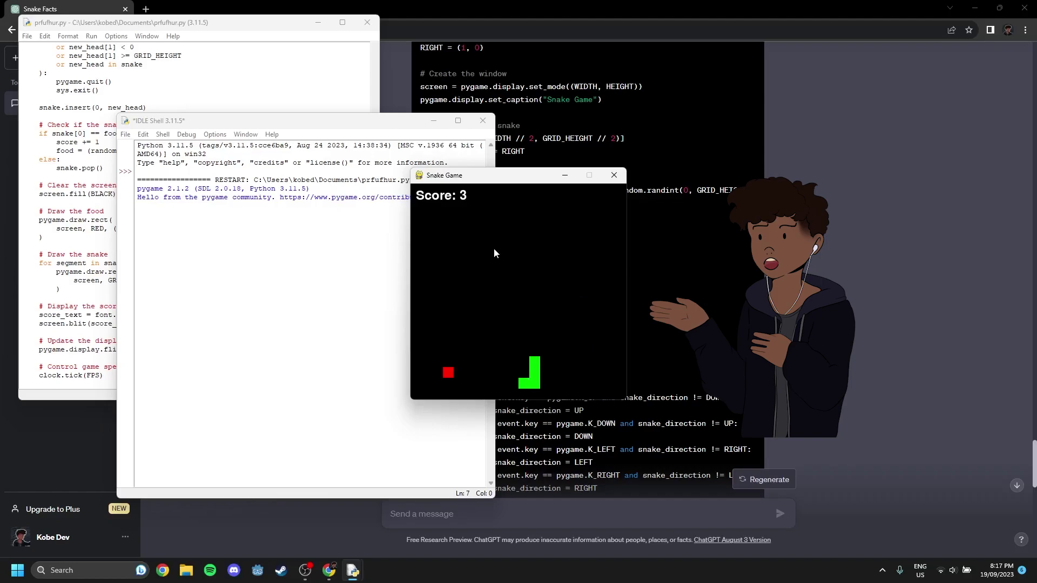
key("Left")
key("Up")
key("Right")
key("Down")
key("Right")
key("Up")
key("Left")
key("Up")
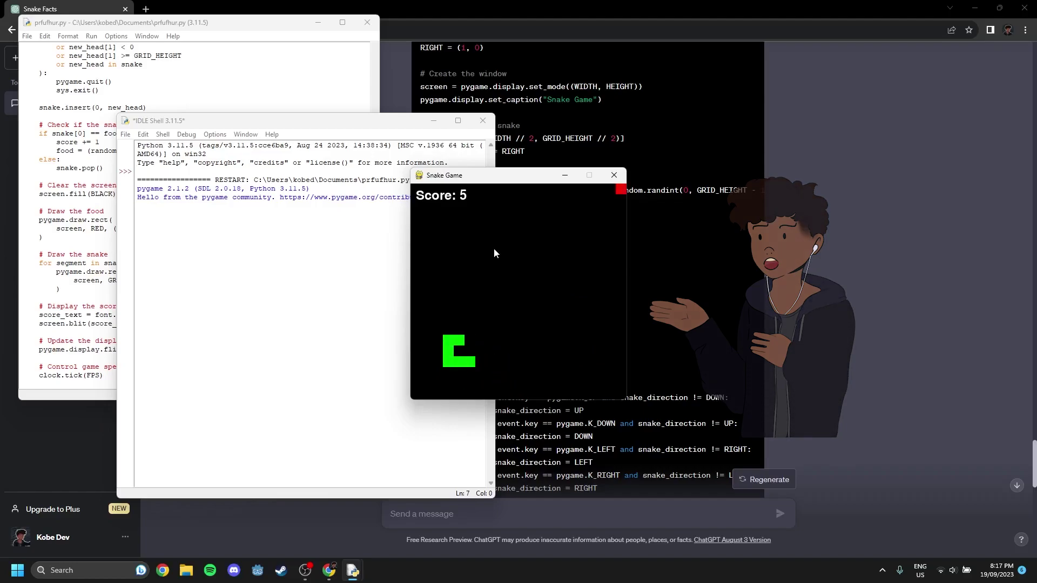
key("Right")
key("Up")
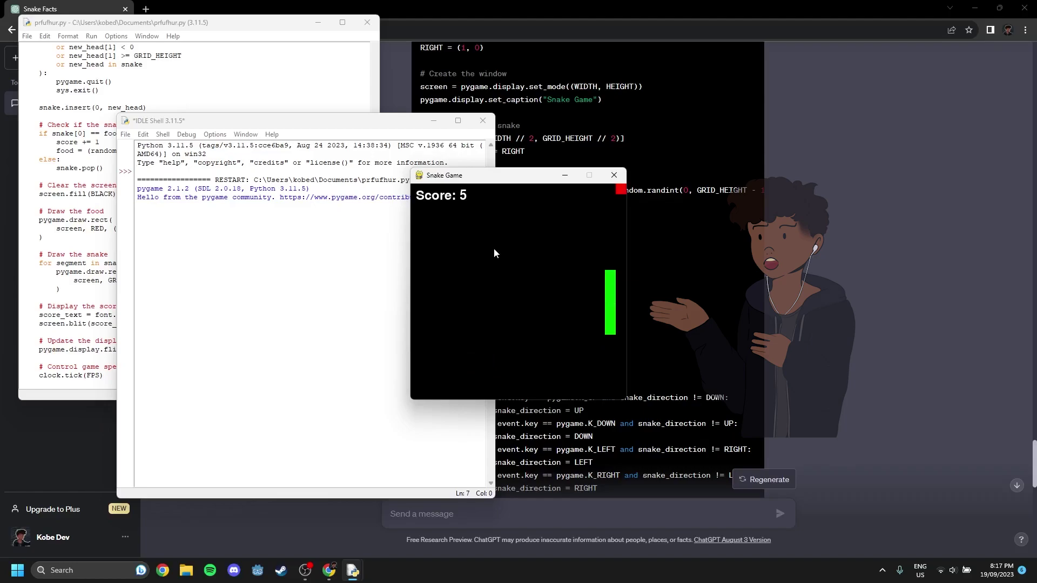
key("Left")
key("Down")
key("Left")
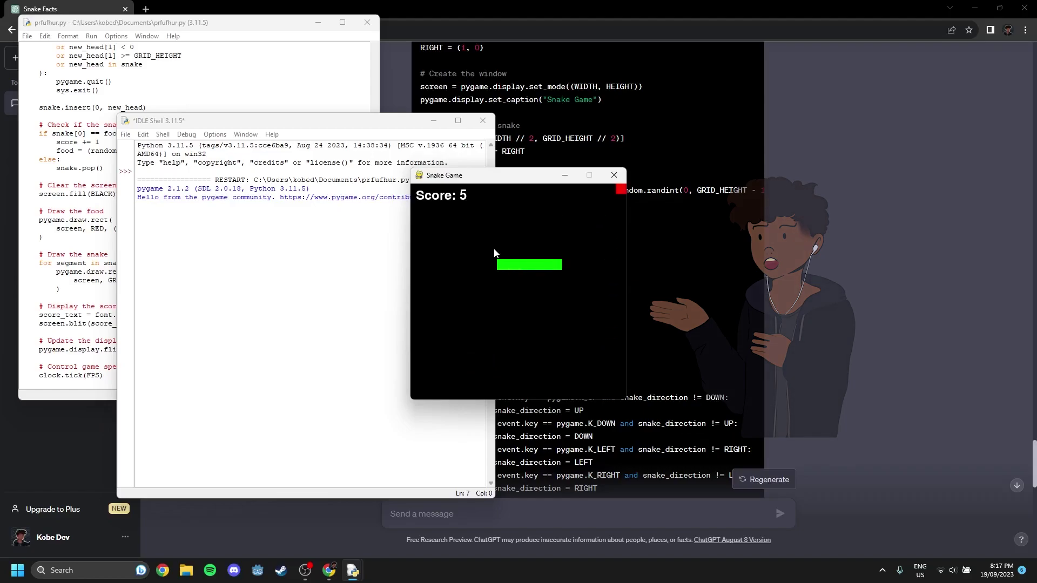
key("Up")
key("Right")
key("Up")
key("Right")
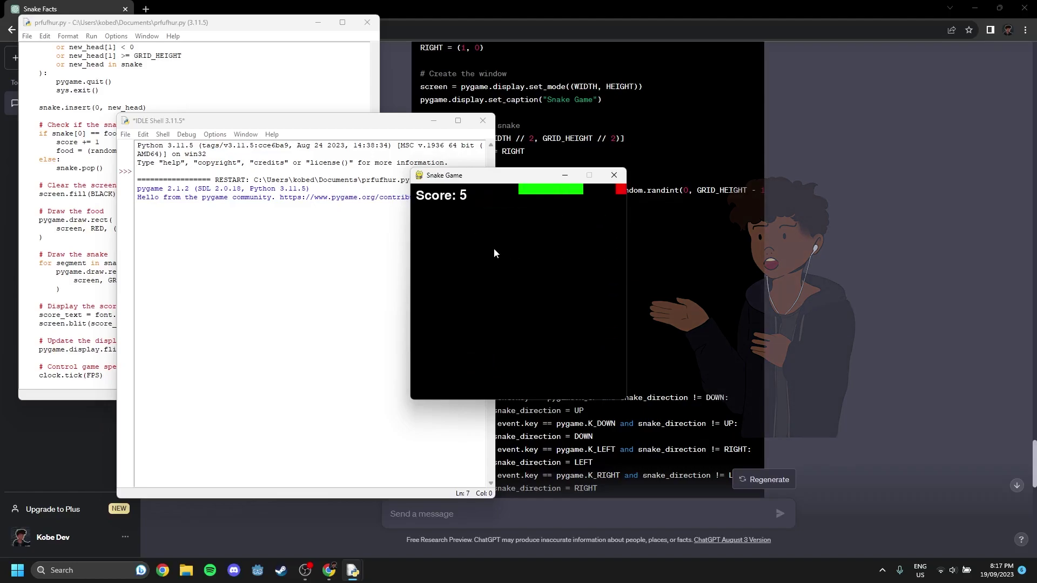
key("Down")
key("Left")
key("Down")
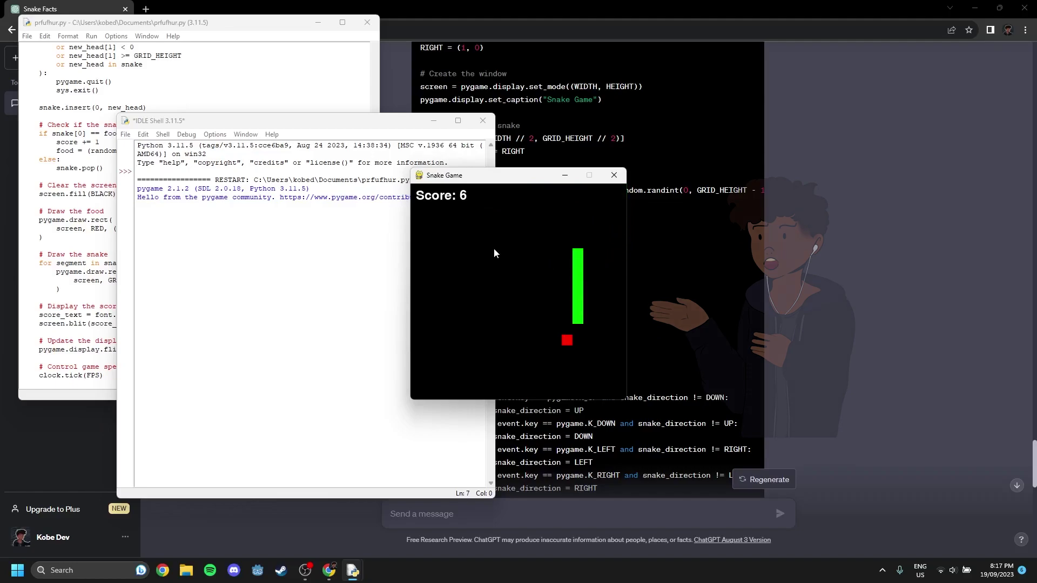
key("Left")
key("Up")
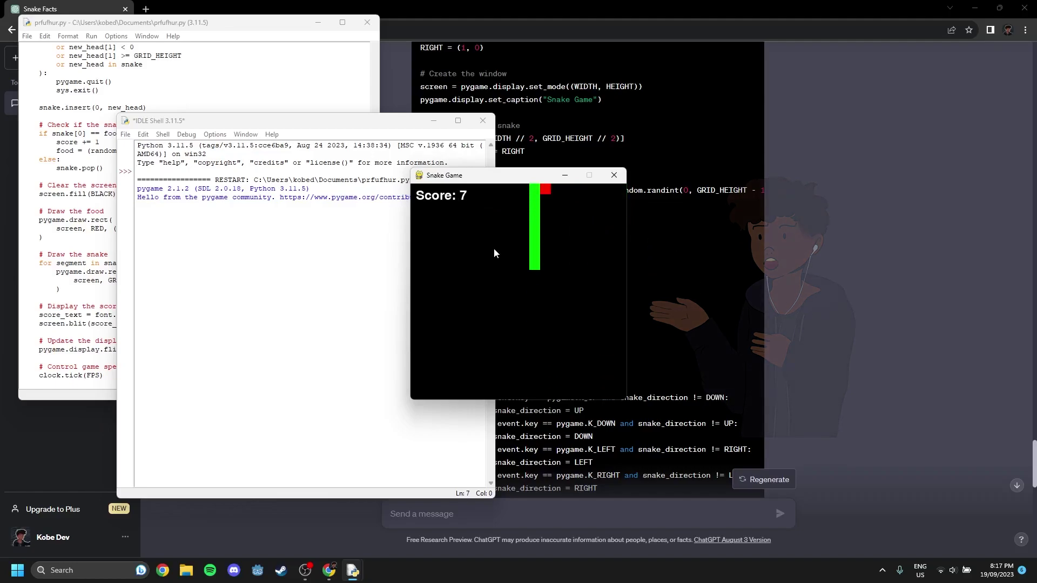
key("Right")
key("Down")
key("Right")
key("Down")
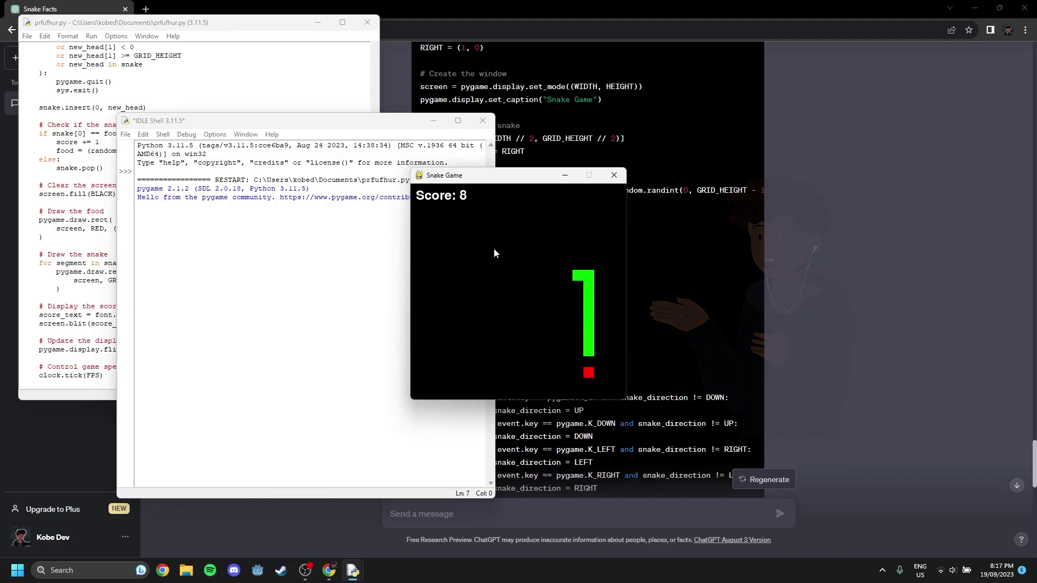
key("Left")
key("Down")
key("Right")
key("Up")
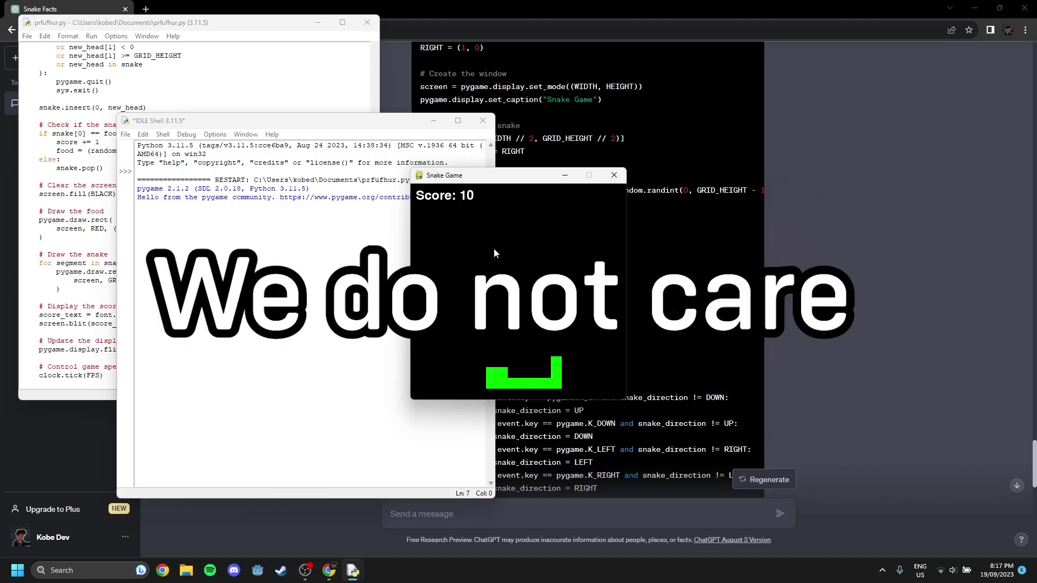
key("Left")
key("Up")
key("Right")
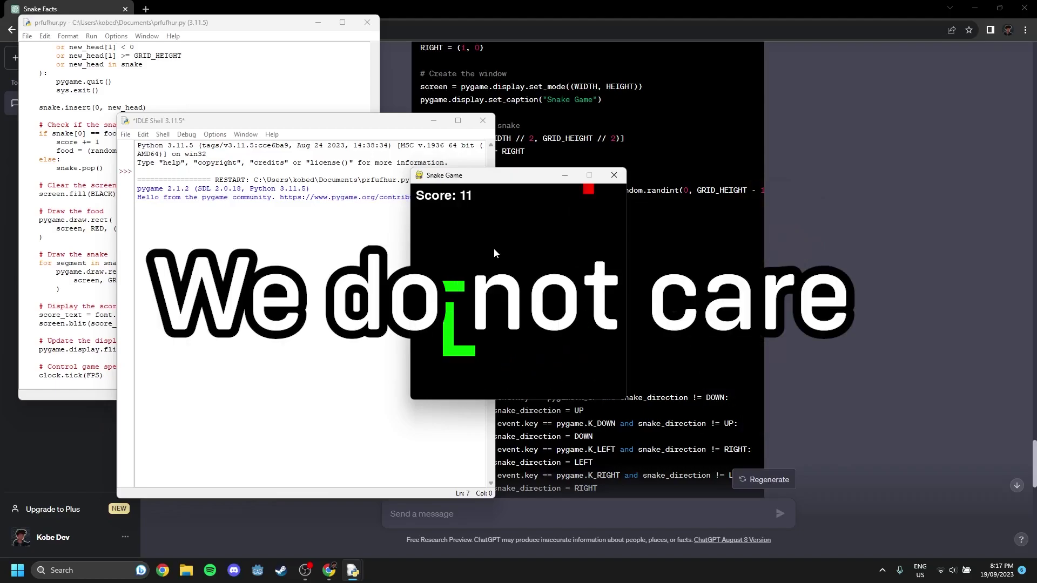
key("Up")
key("Right")
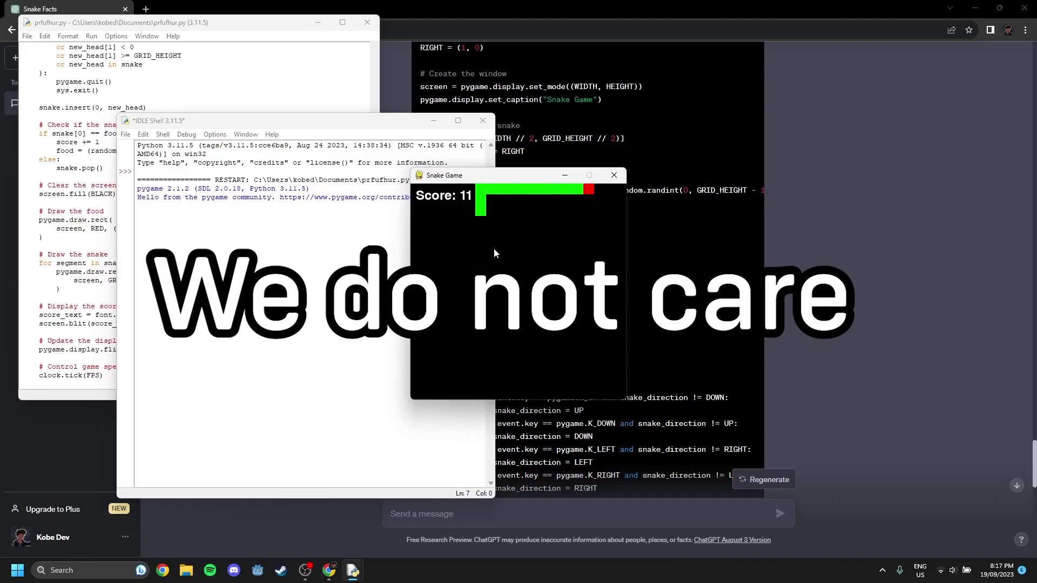
key("Down")
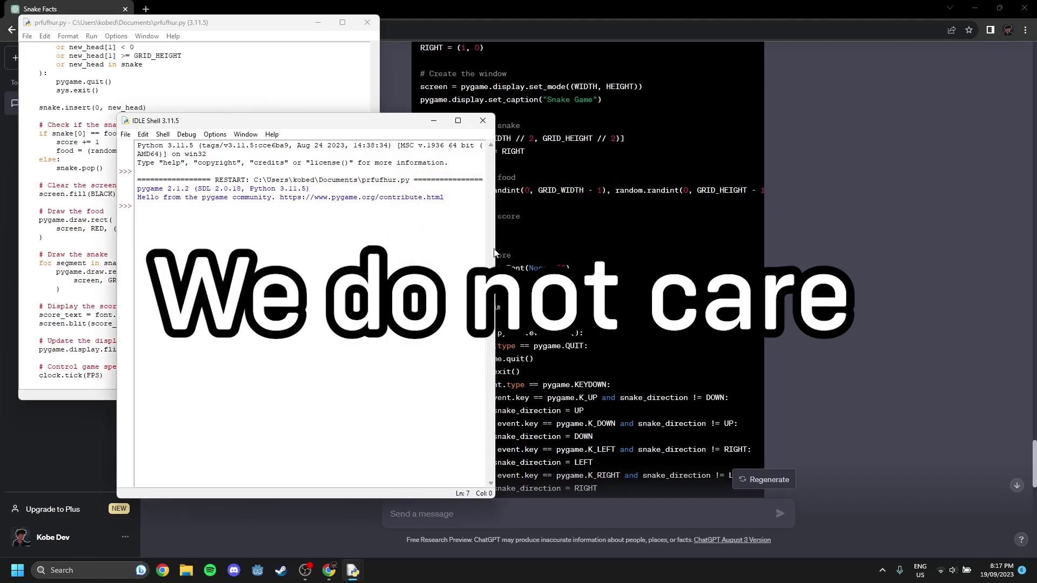
- Bring the editor and Python shell forward, then close the shell window
left_click(483, 120)
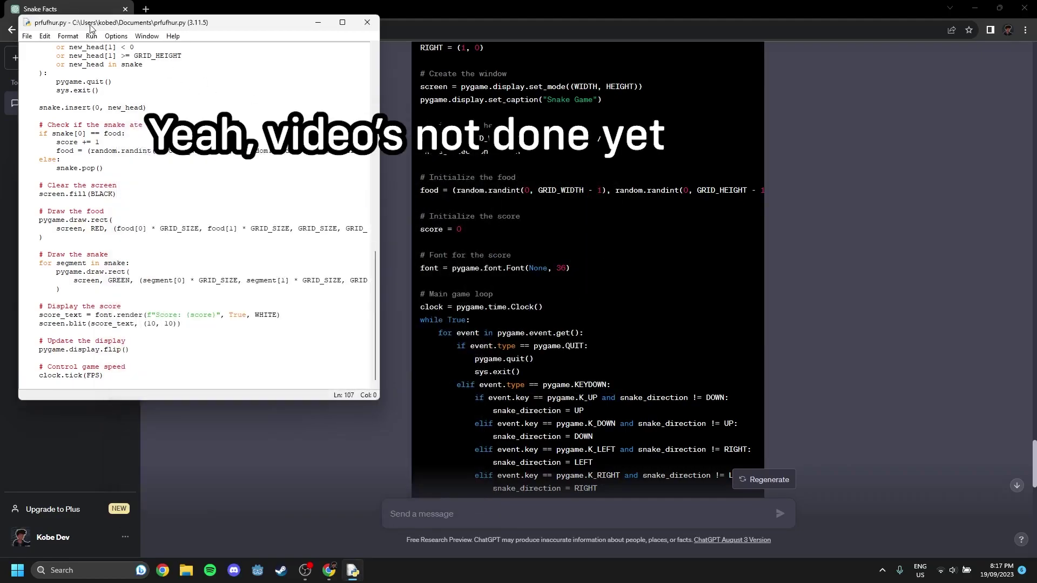
left_click(91, 36)
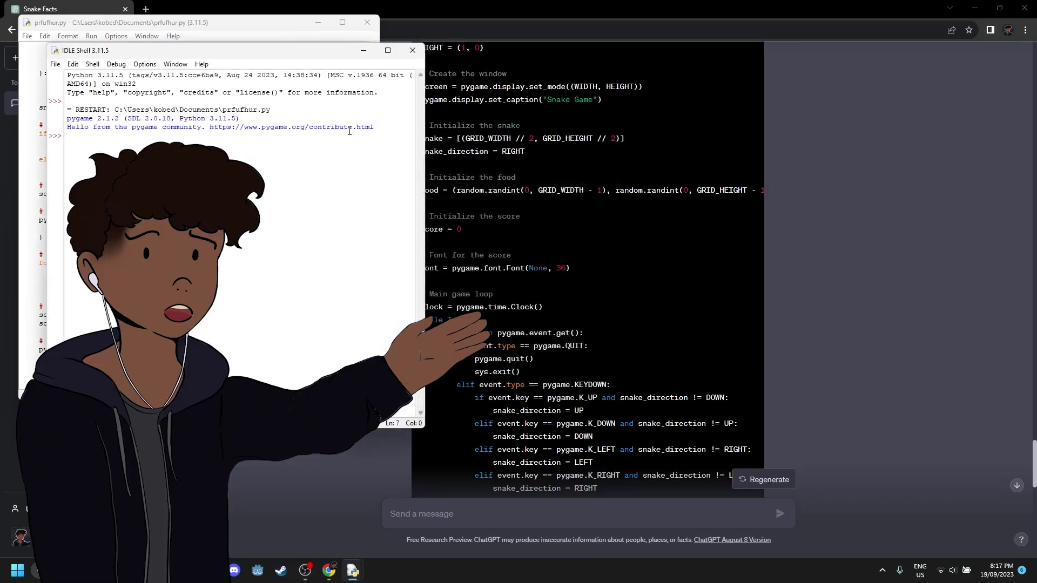
left_click(412, 51)
left_click(92, 36)
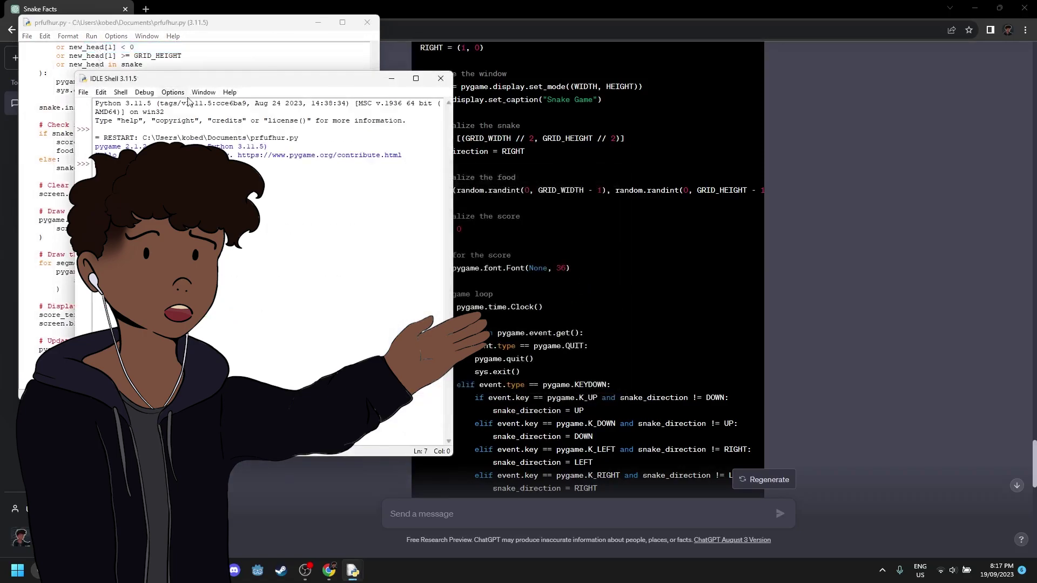
left_click(439, 79)
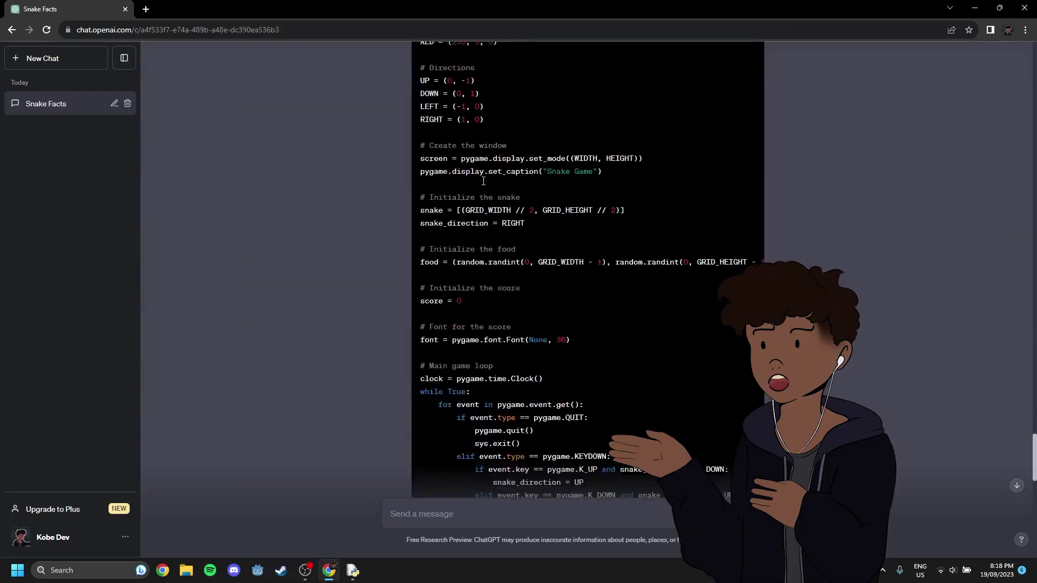
scroll(515, 288, "down", 8)
scroll(515, 288, "down", 2)
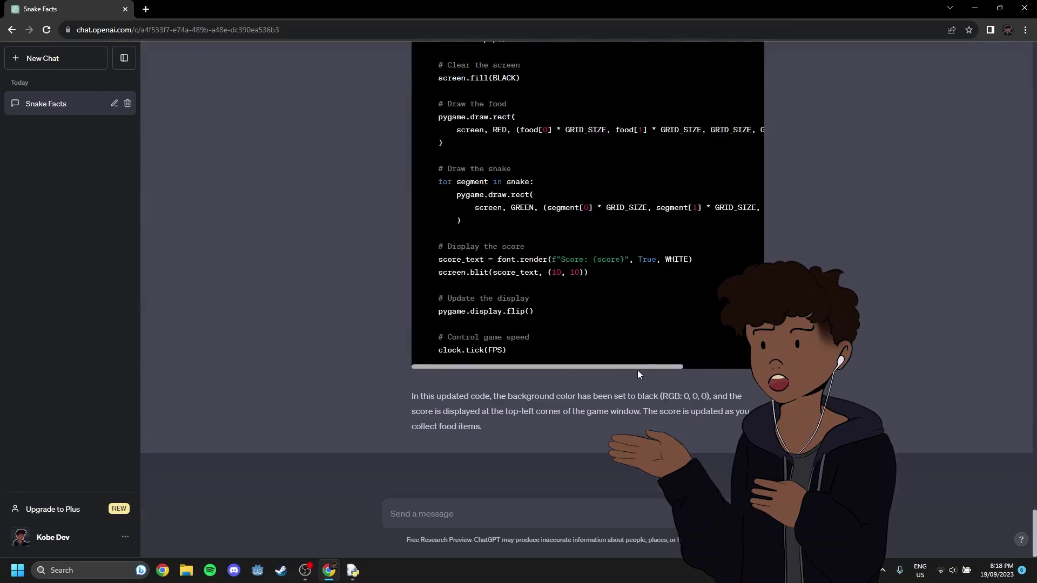
left_click_drag(624, 367, 725, 374)
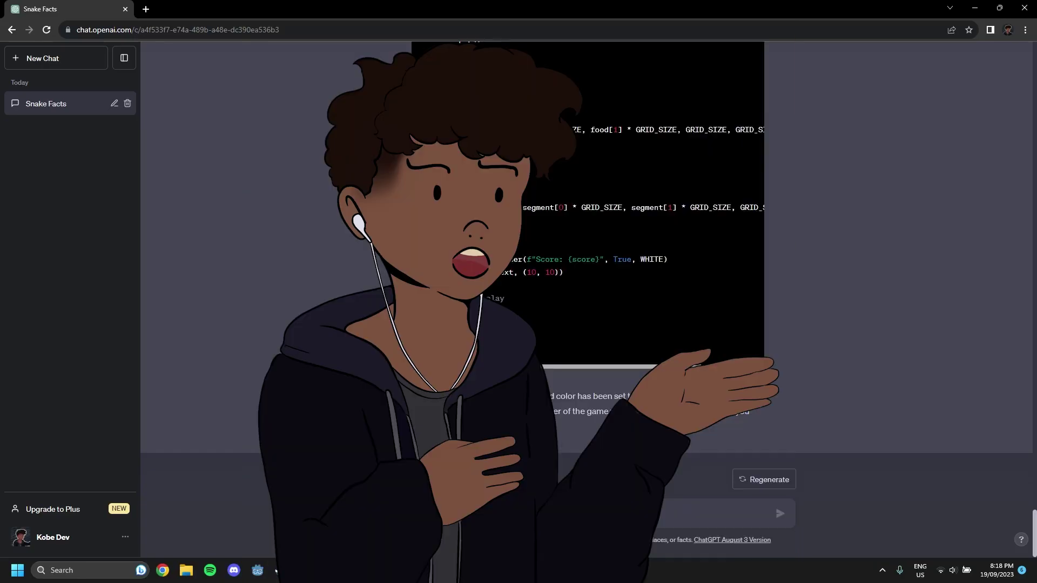
left_click_drag(551, 367, 581, 379)
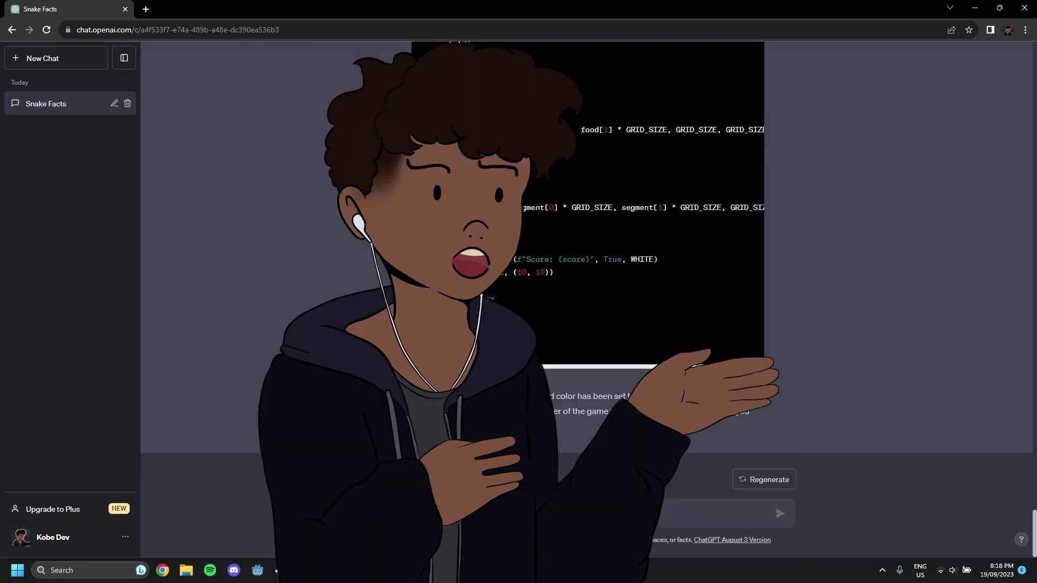
scroll(791, 308, "up", 5)
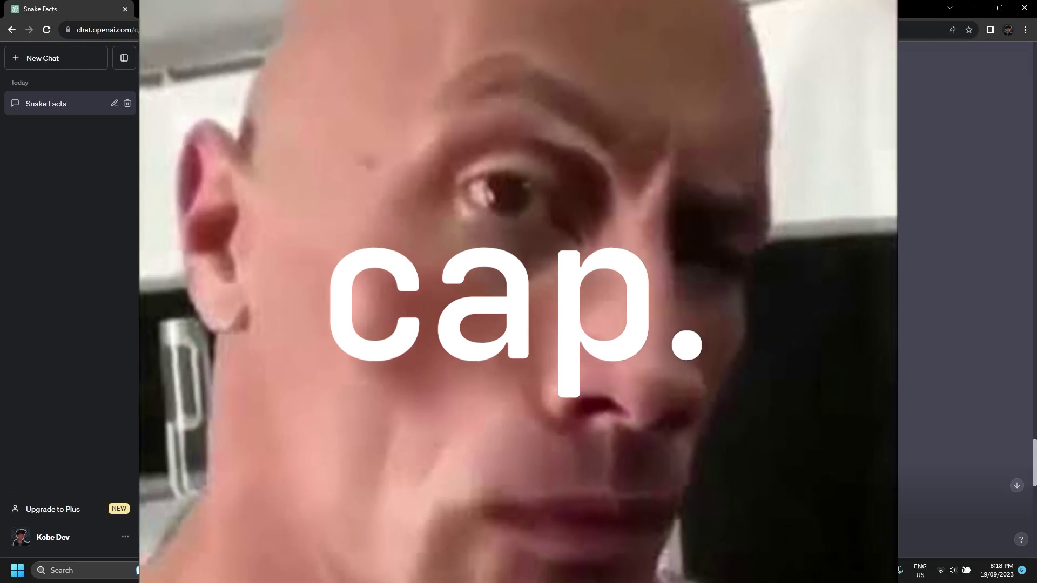
scroll(647, 317, "down", 5)
scroll(647, 318, "down", 2)
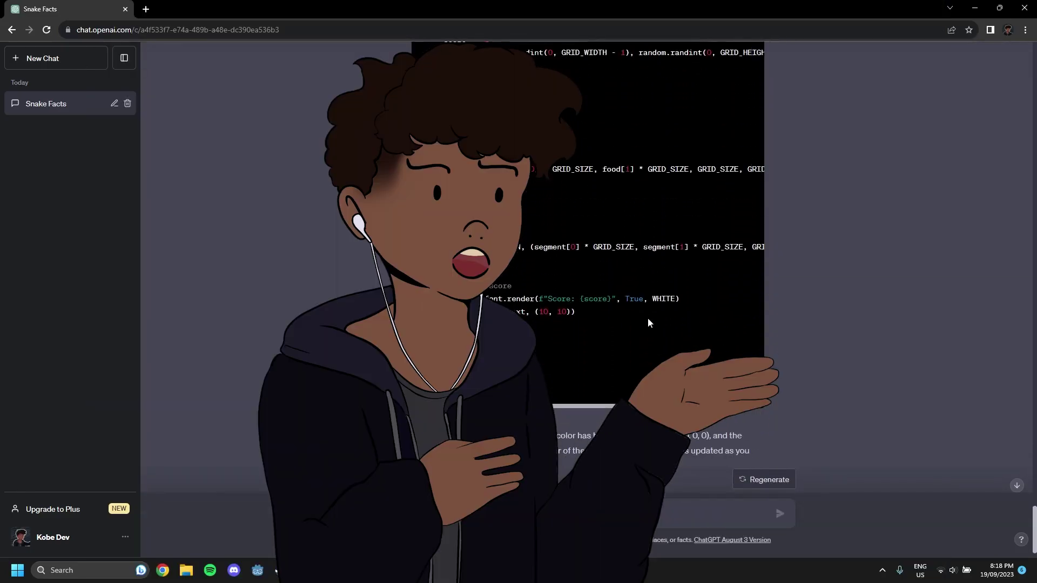
scroll(890, 265, "up", 5)
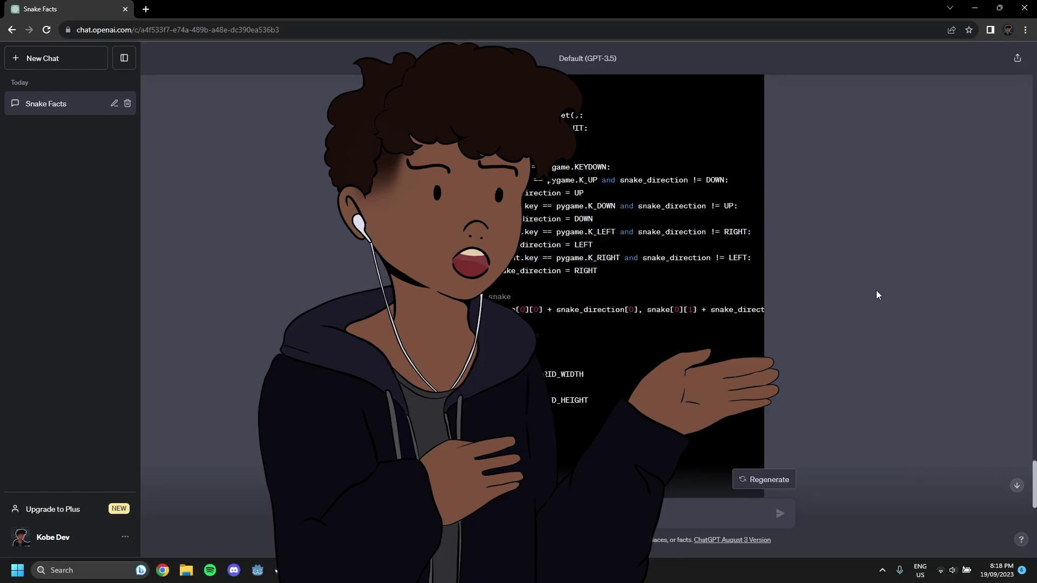
scroll(875, 296, "down", 5)
scroll(645, 344, "down", 2)
scroll(634, 342, "down", 5)
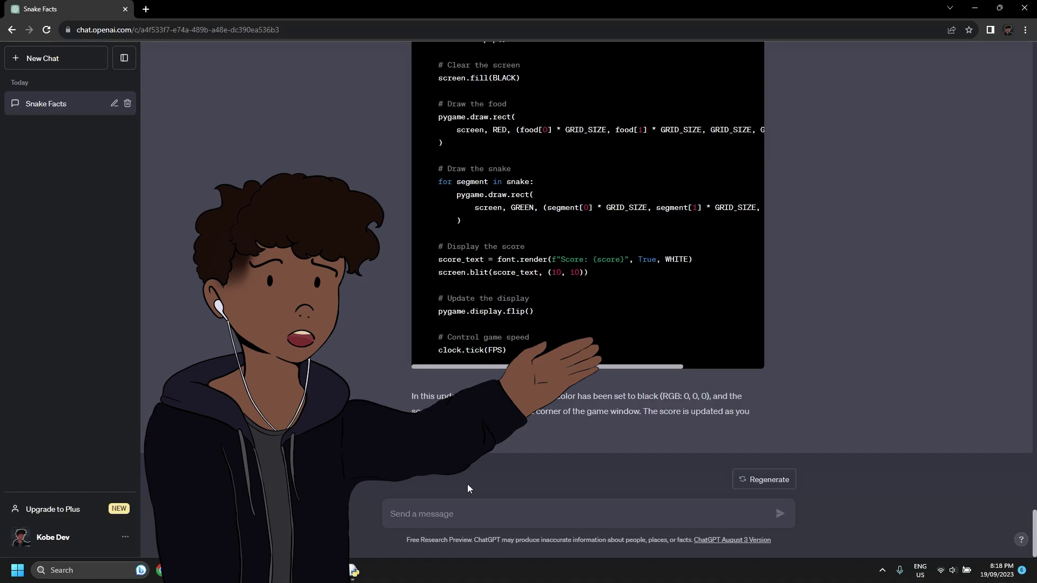
- Switch to OBS Studio, leaving the recording running past seven minutes
key("alt+Tab")
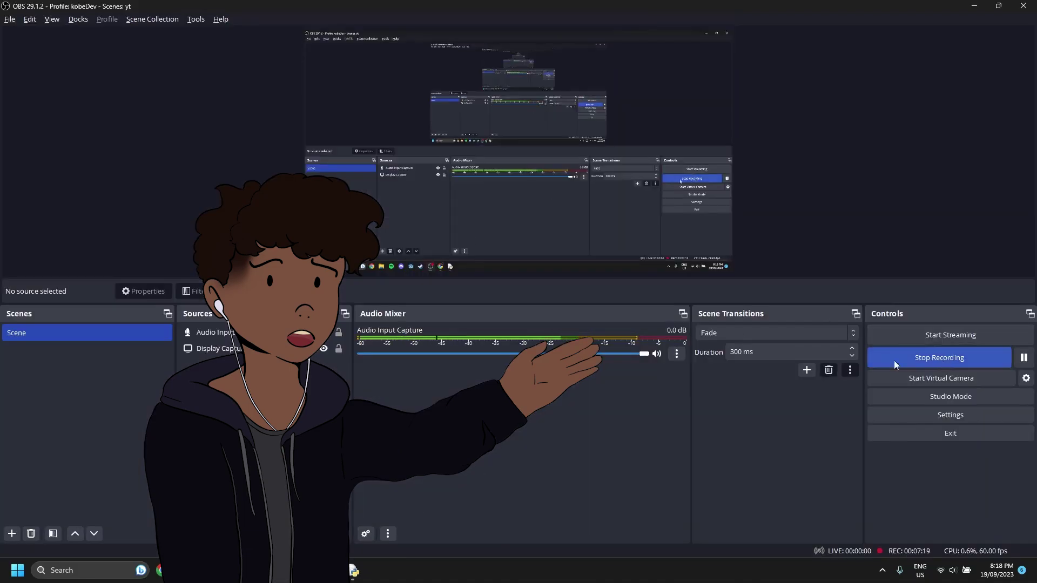